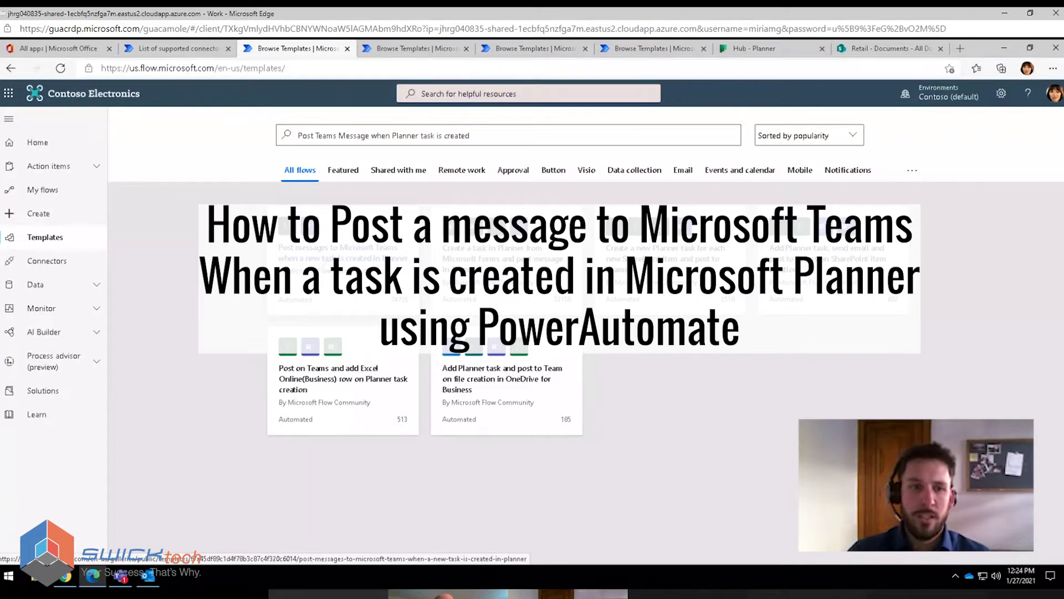
# Step: Browse the template search and supported connectors, then return to the Planner-to-Teams template results
pyautogui.rightClick(290, 339)
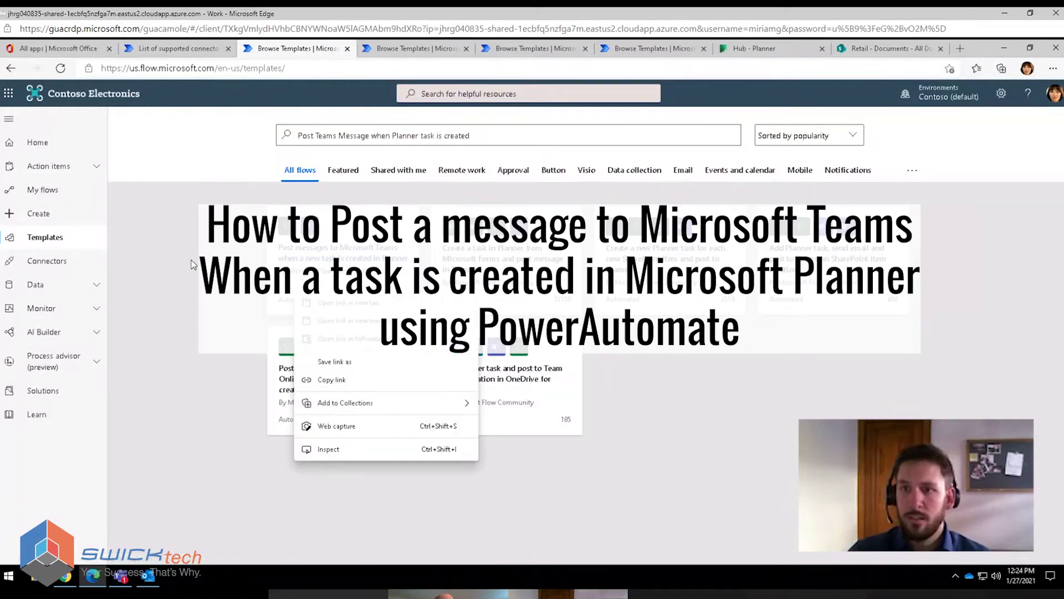
pyautogui.press('Escape')
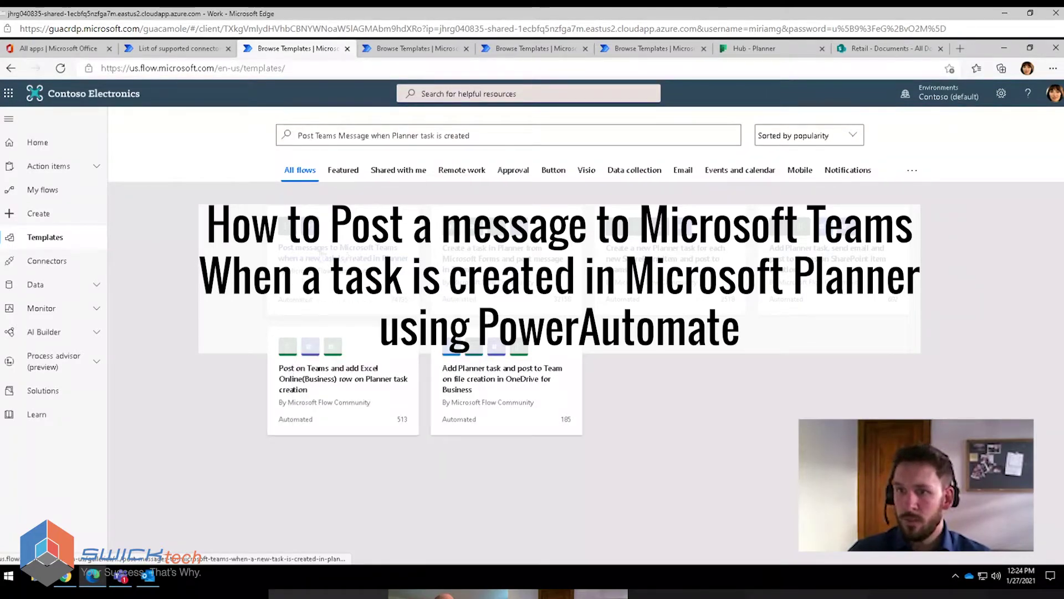
pyautogui.tripleClick(522, 130)
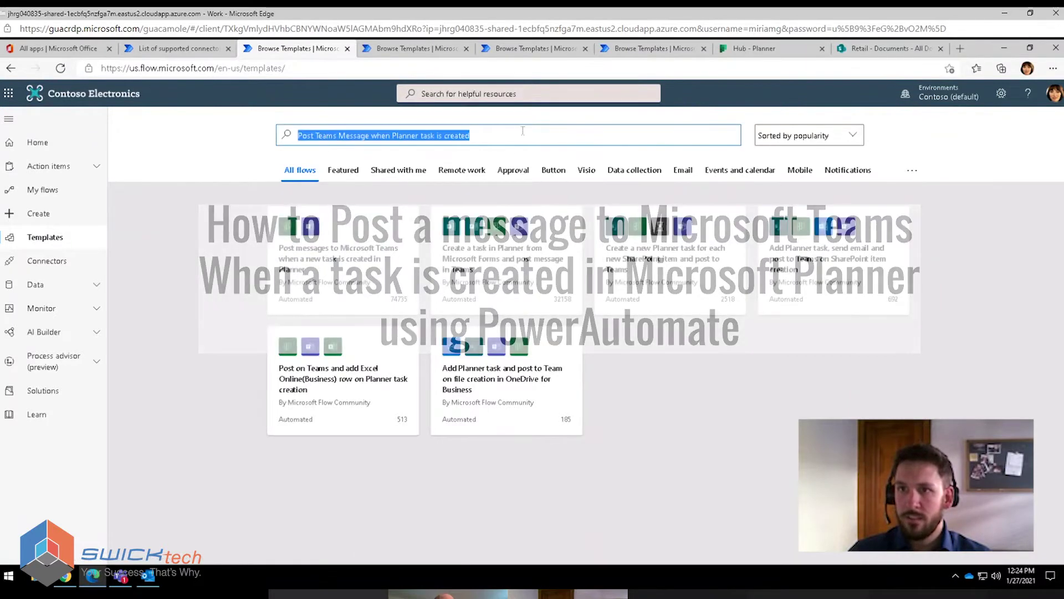
pyautogui.click(268, 156)
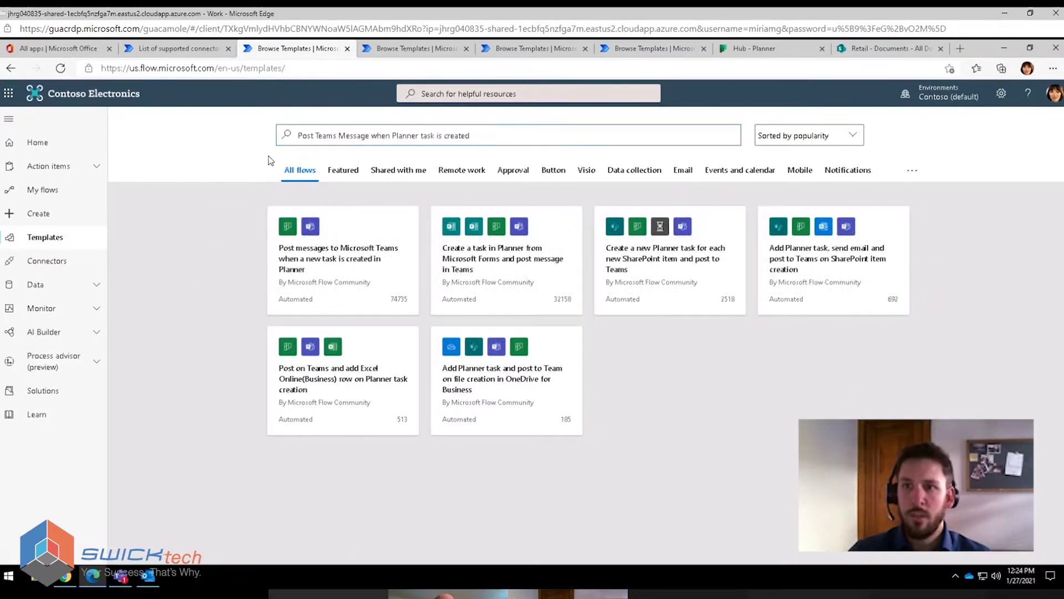
pyautogui.click(188, 49)
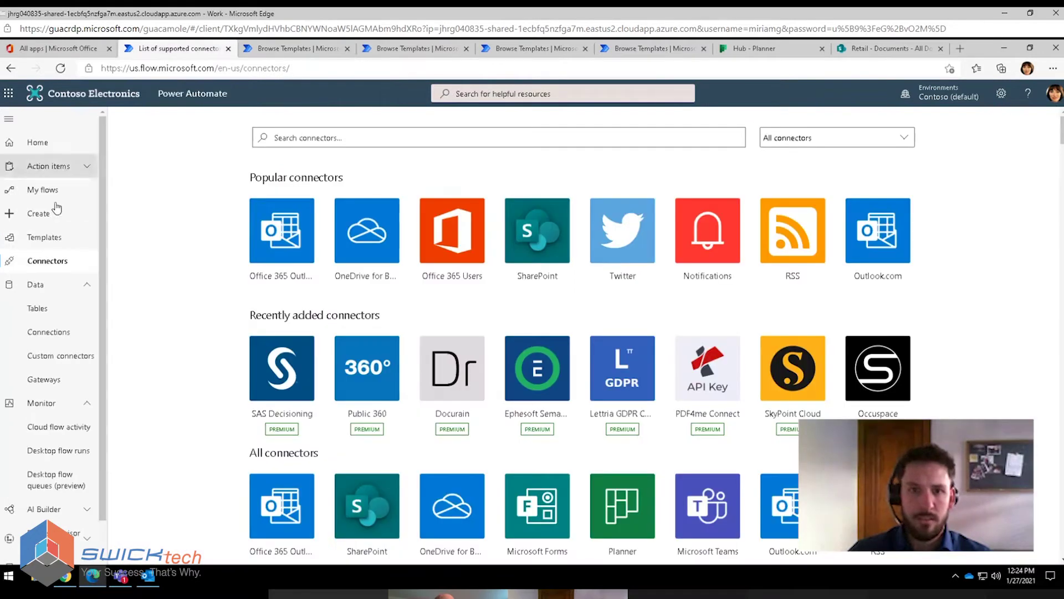
pyautogui.click(47, 237)
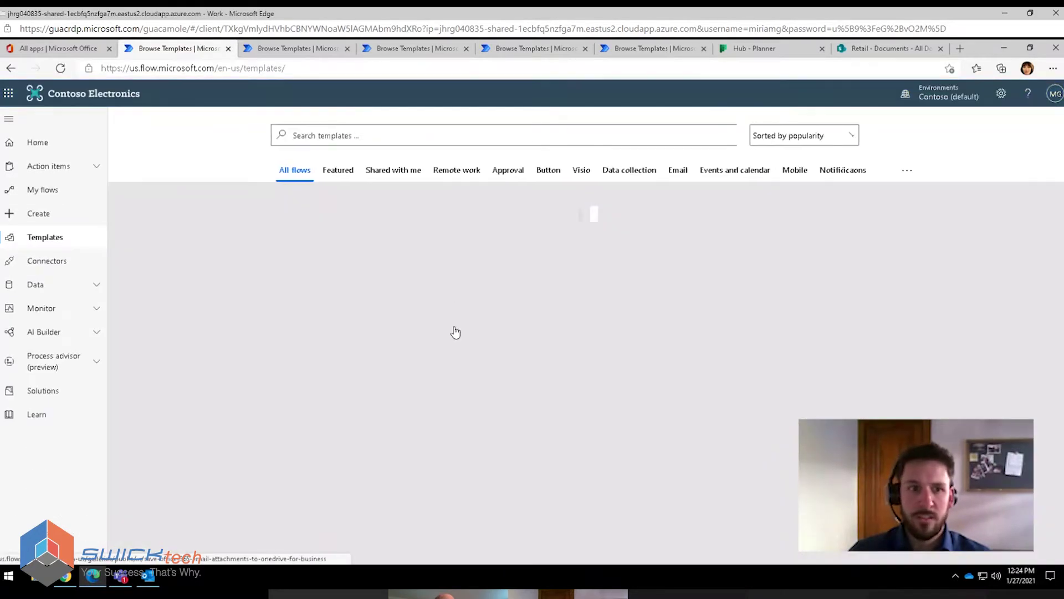
pyautogui.scroll(-4, 363, 254)
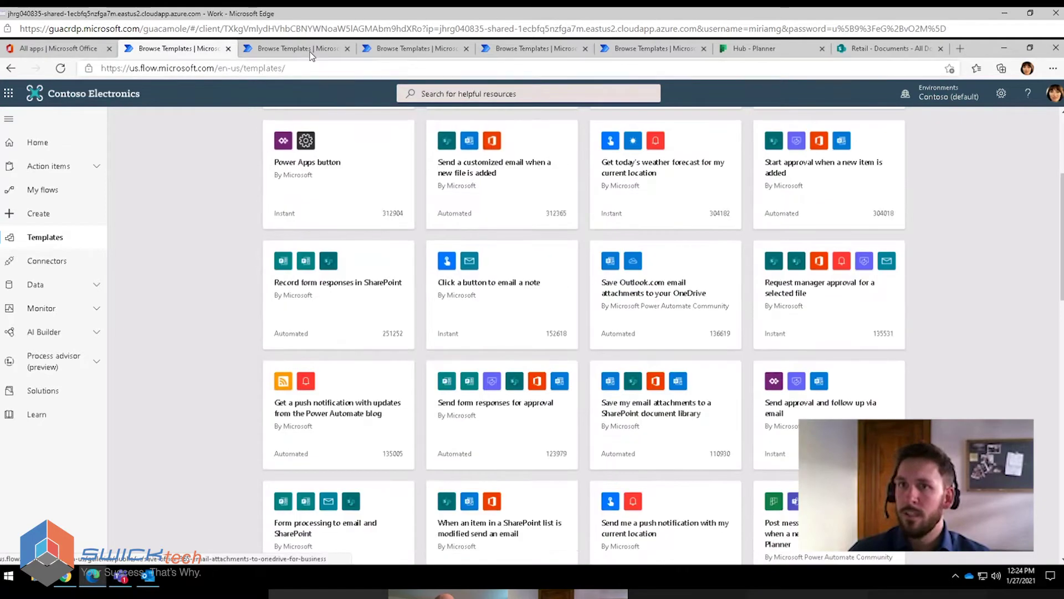
pyautogui.click(310, 50)
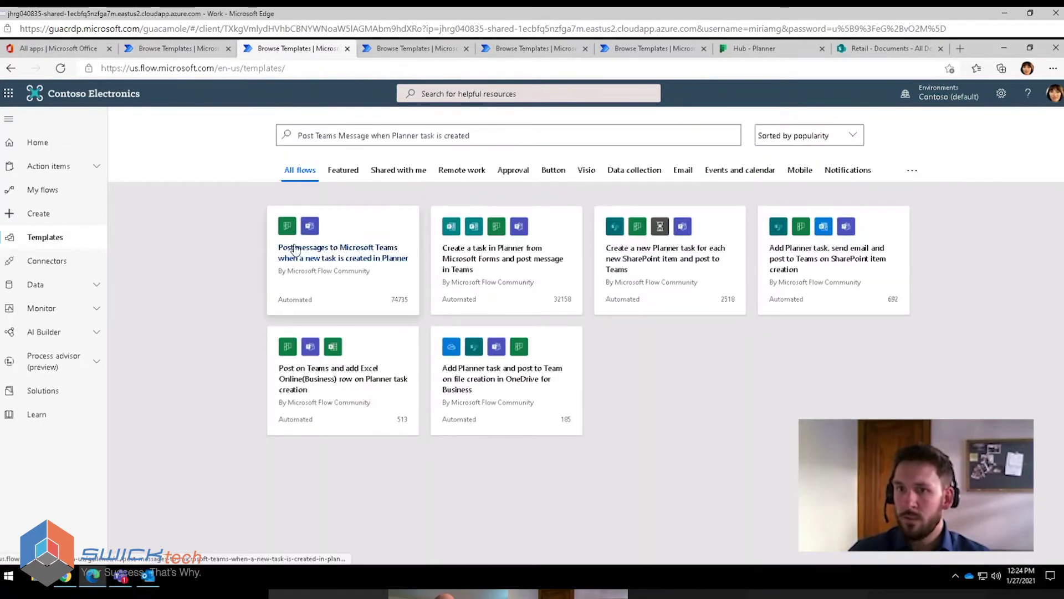
# Step: Start the Planner-to-Teams message template and show the Planner connection choices
pyautogui.click(331, 259)
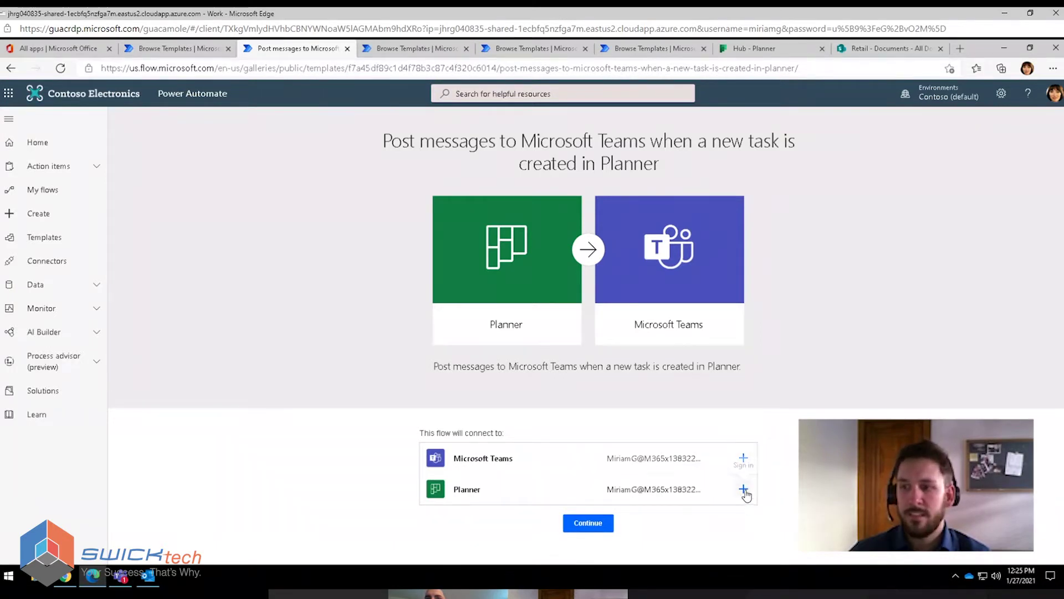
pyautogui.click(579, 524)
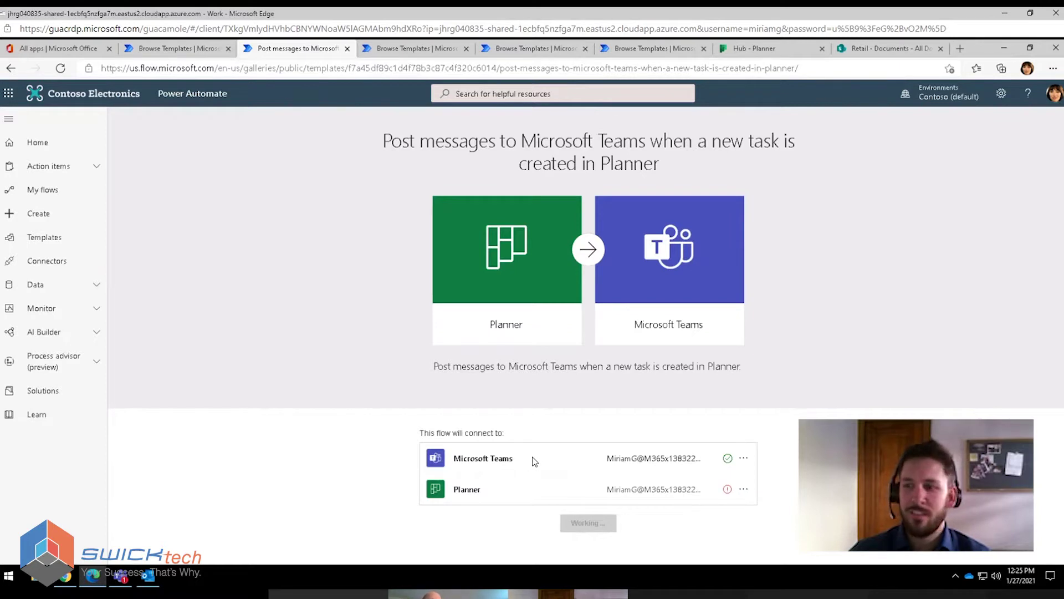
pyautogui.moveTo(728, 460)
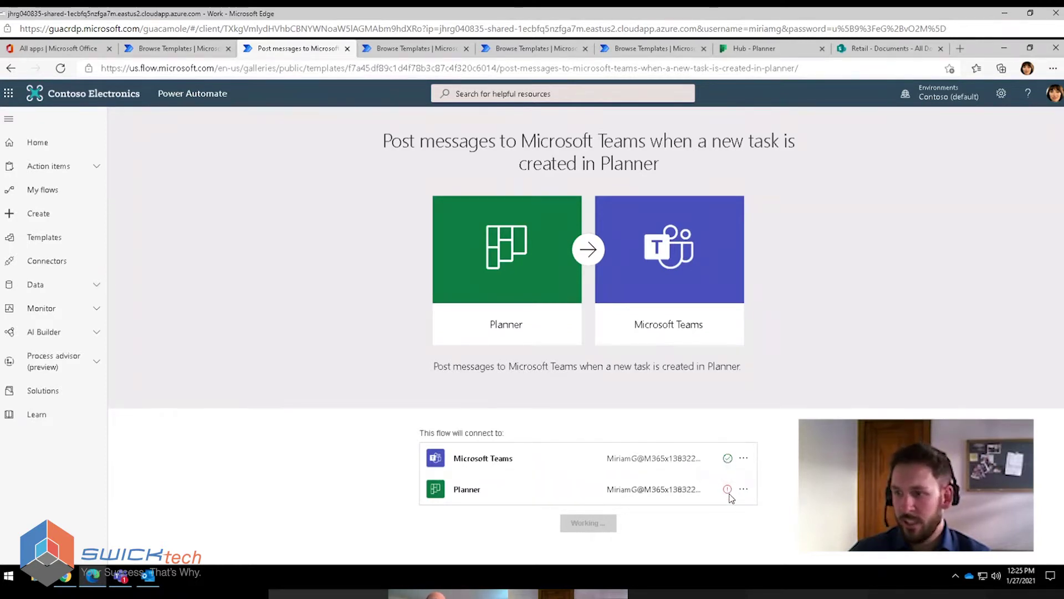
pyautogui.click(742, 490)
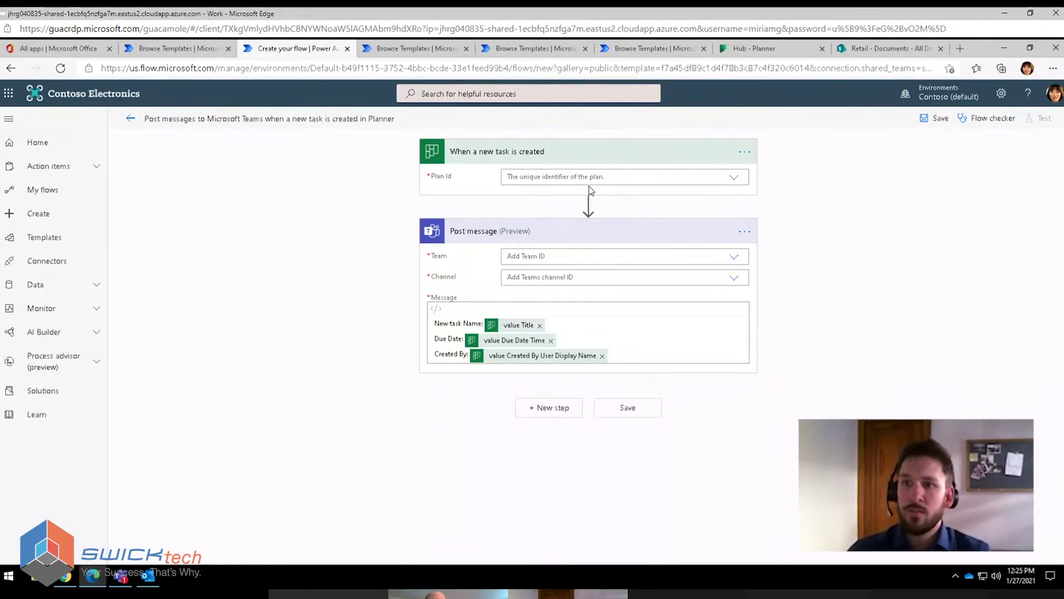
# Step: Choose Mark 8 Project Plan as the trigger's Plan Id, then go to the Hub - Planner tab
pyautogui.click(528, 175)
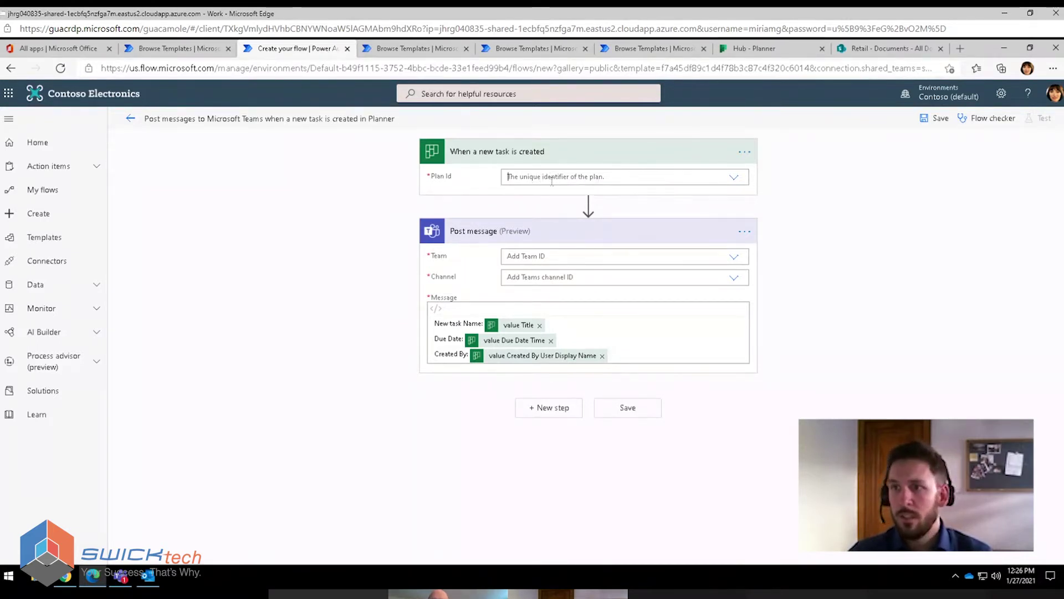
pyautogui.click(595, 177)
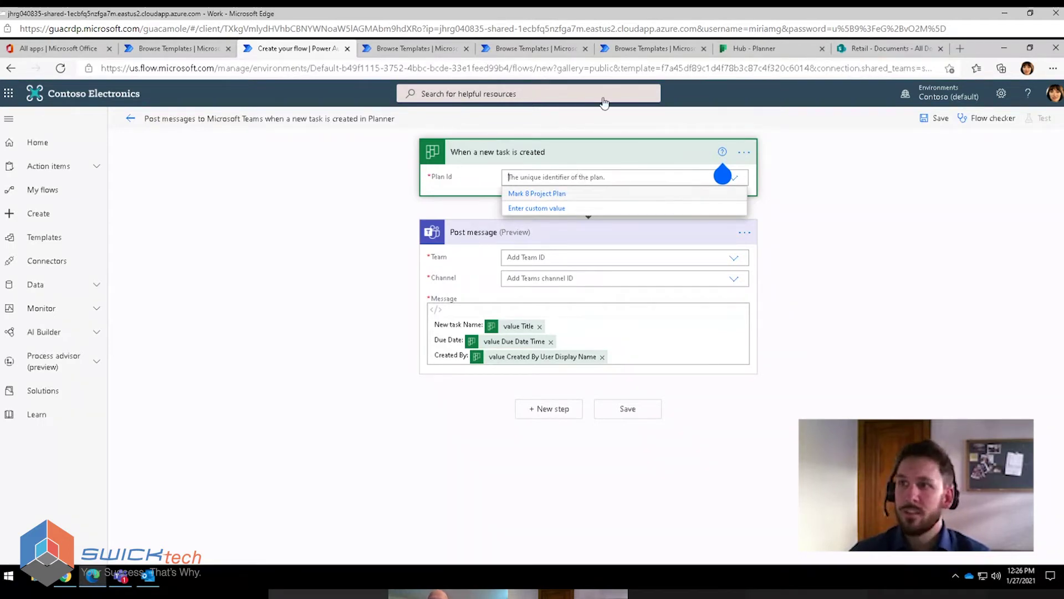
pyautogui.click(562, 195)
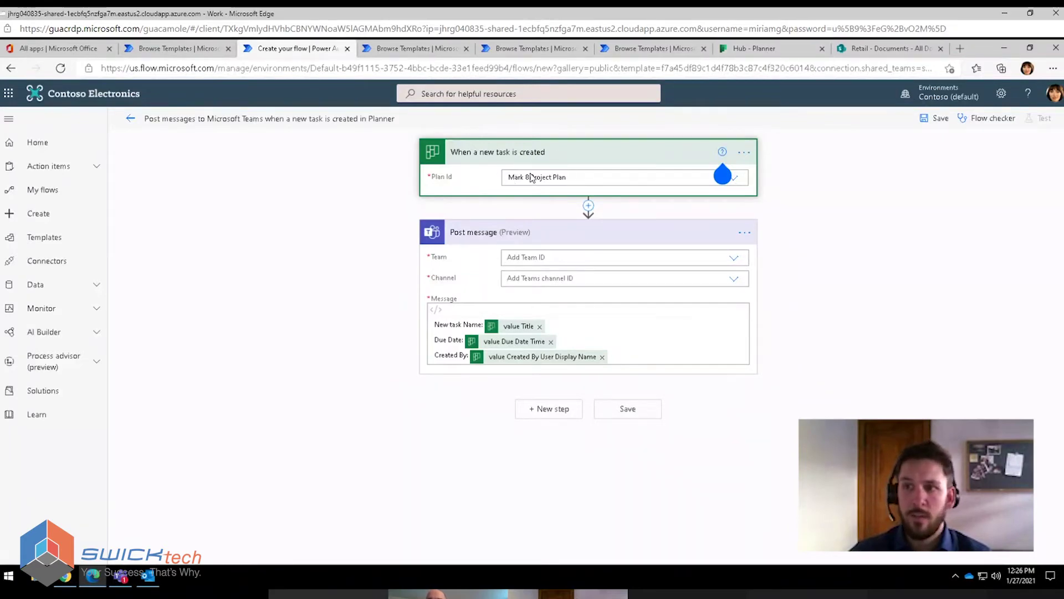
pyautogui.click(770, 51)
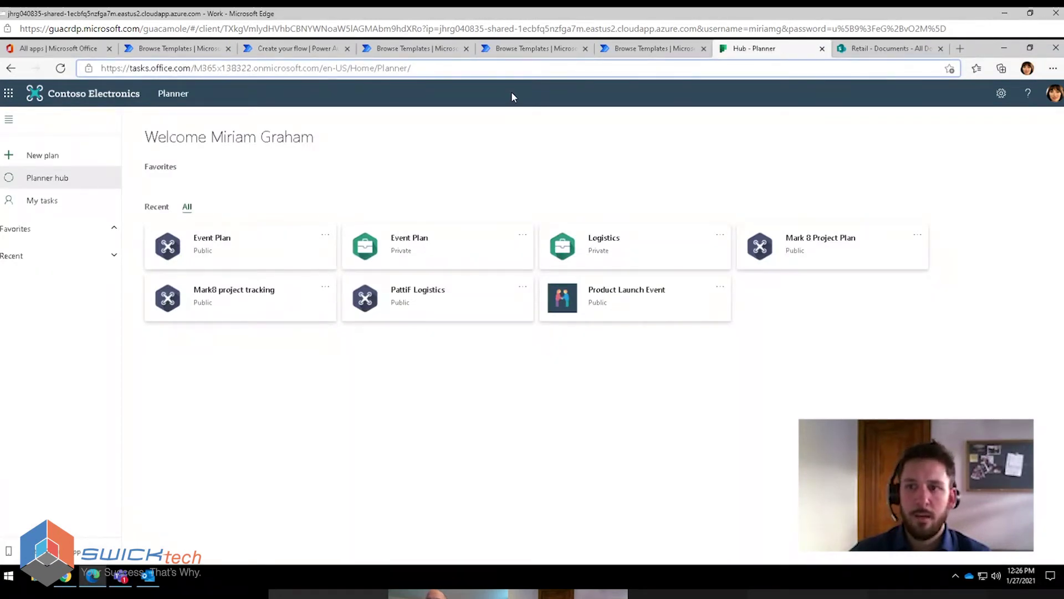
# Step: Open the Event Plan board, select its planId in the address bar, and return to the flow editor
pyautogui.click(211, 239)
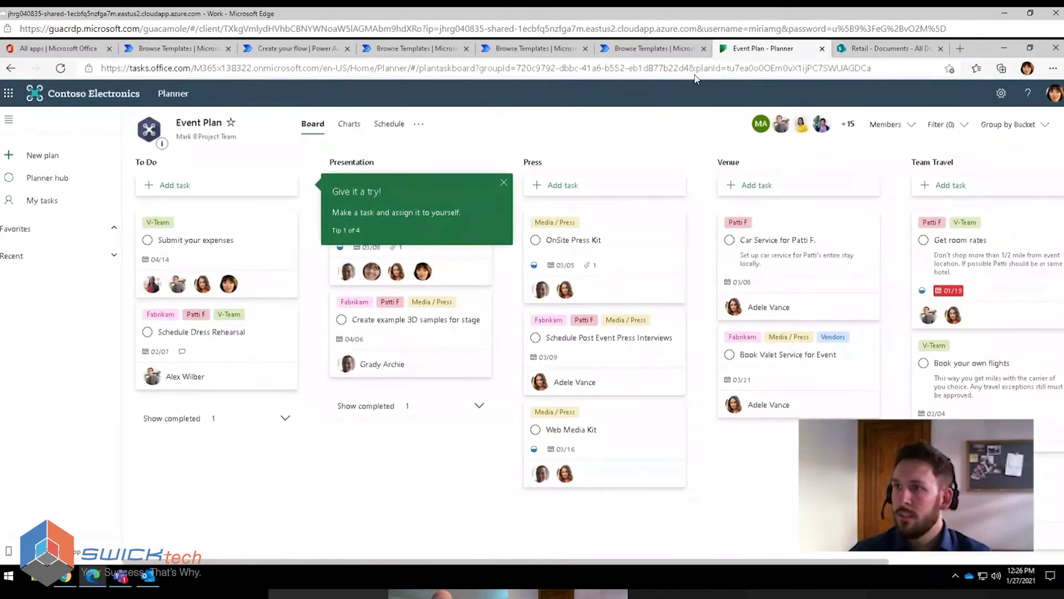
pyautogui.moveTo(696, 68); pyautogui.dragTo(876, 65)
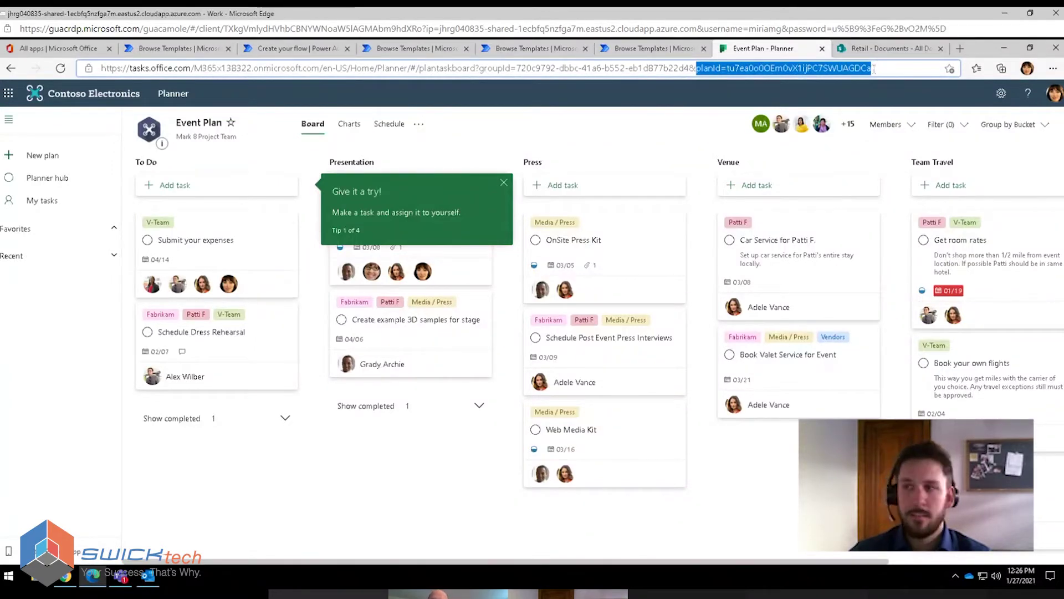
pyautogui.click(838, 67)
pyautogui.moveTo(842, 68); pyautogui.dragTo(728, 67)
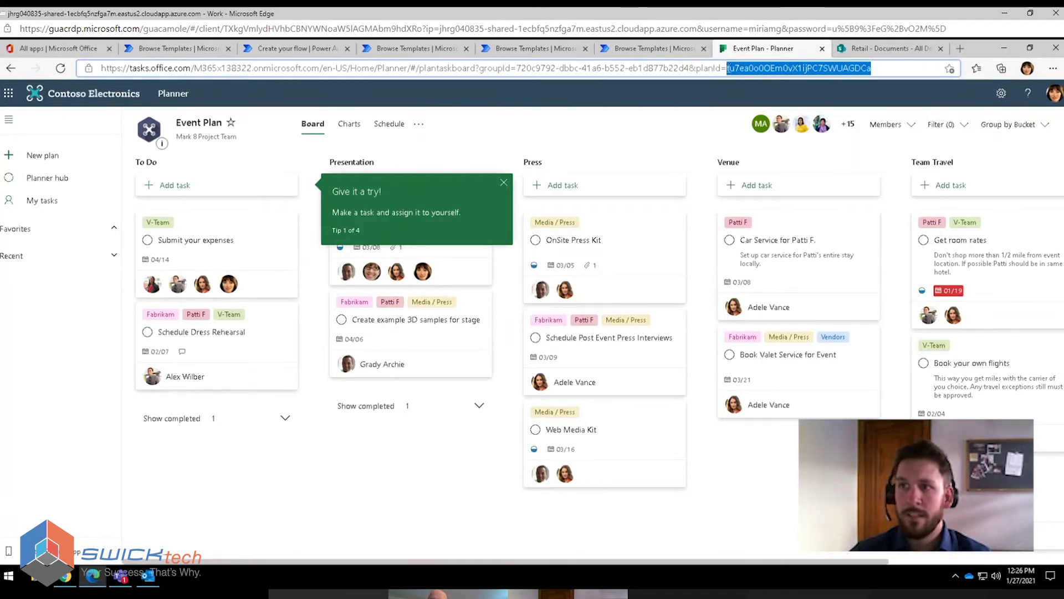
pyautogui.click(298, 50)
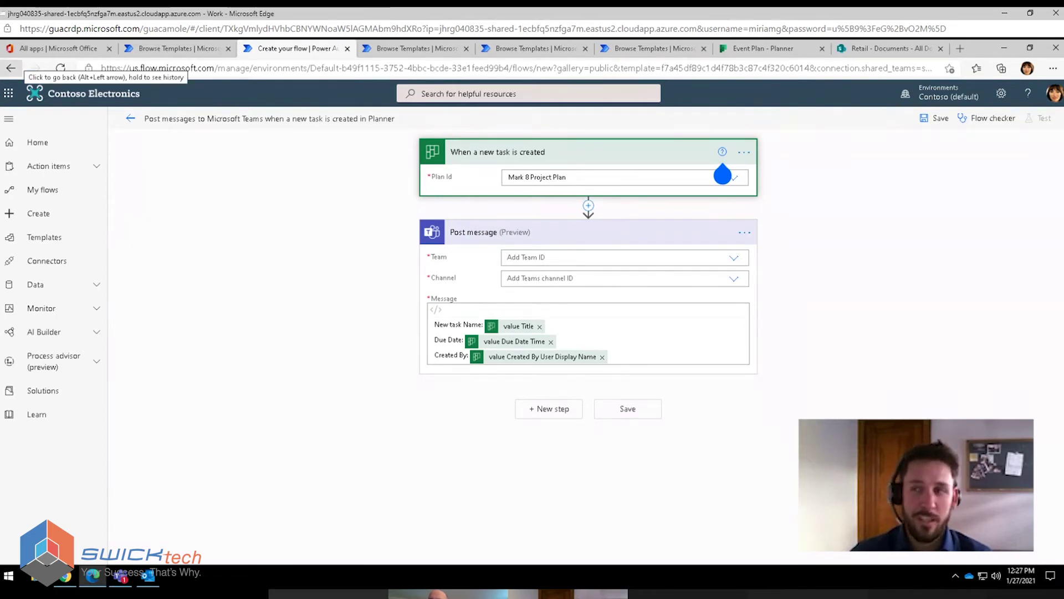
pyautogui.click(759, 47)
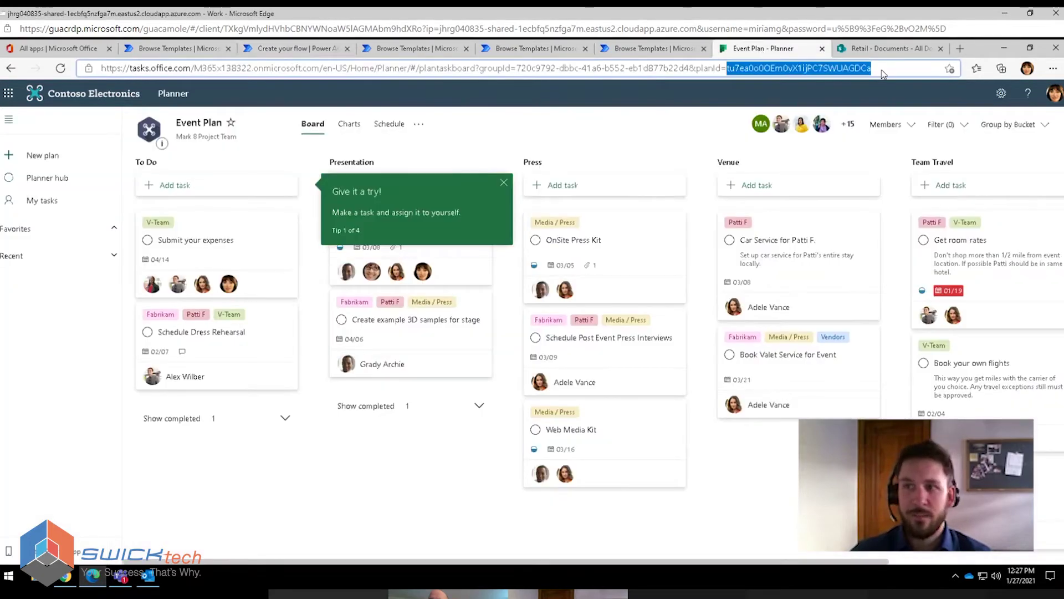
pyautogui.click(298, 53)
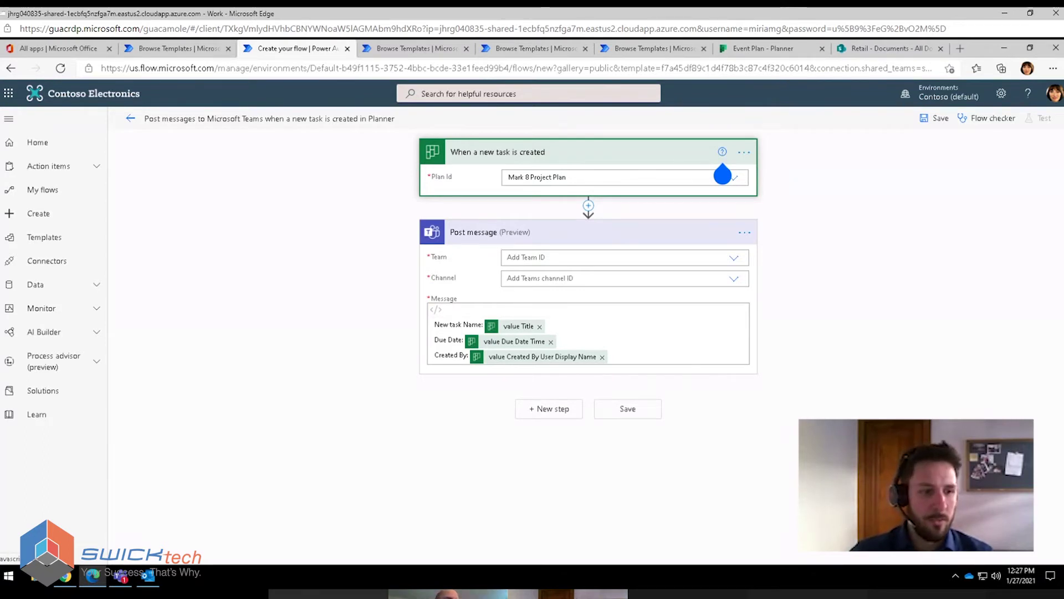
# Step: Set Post message to Team: Mark 8 Project Team and Channel: General
pyautogui.click(722, 257)
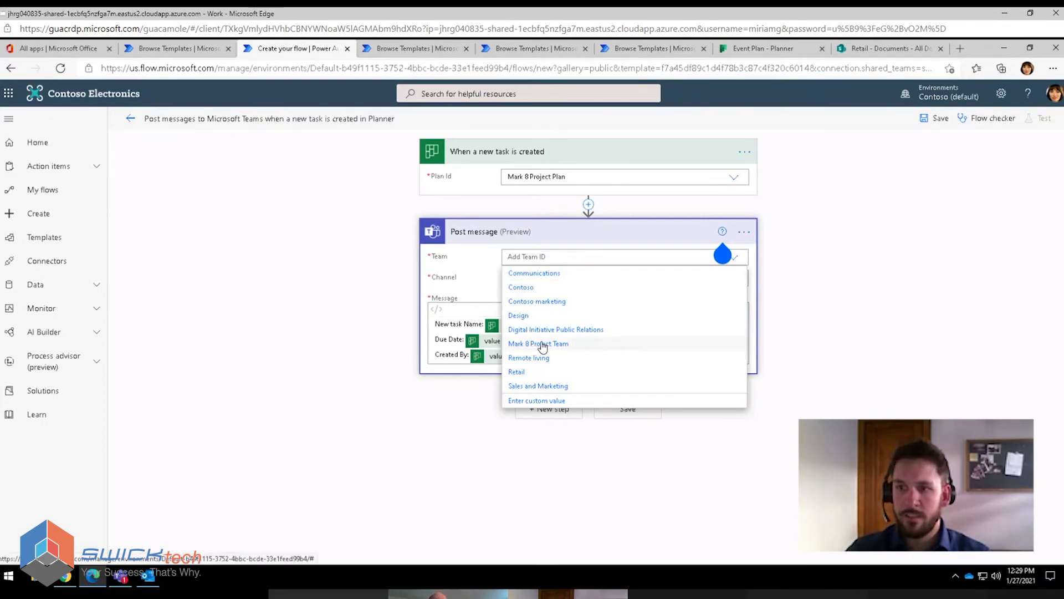
pyautogui.click(543, 345)
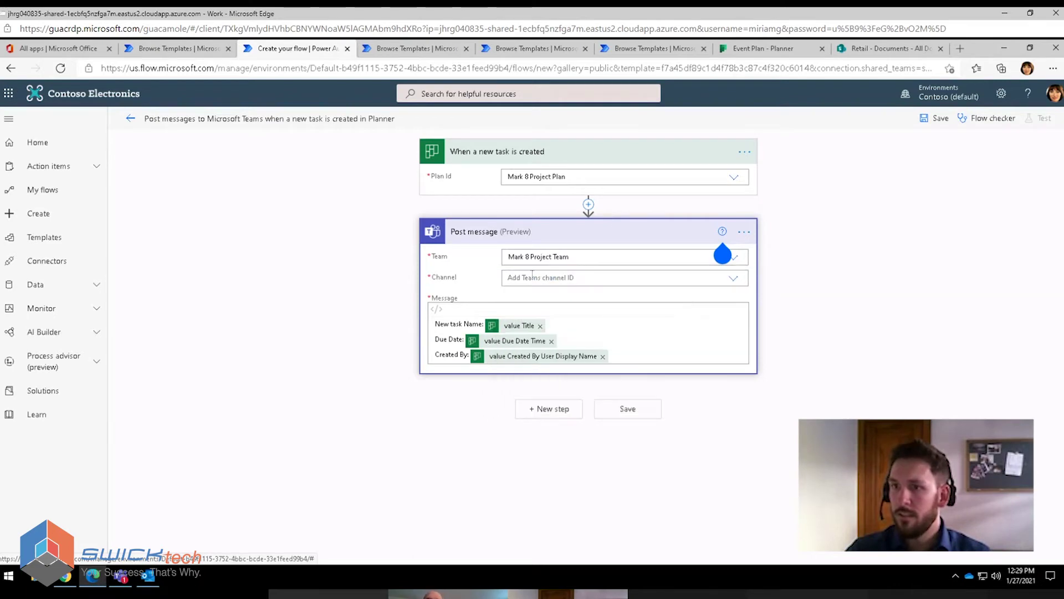
pyautogui.click(578, 278)
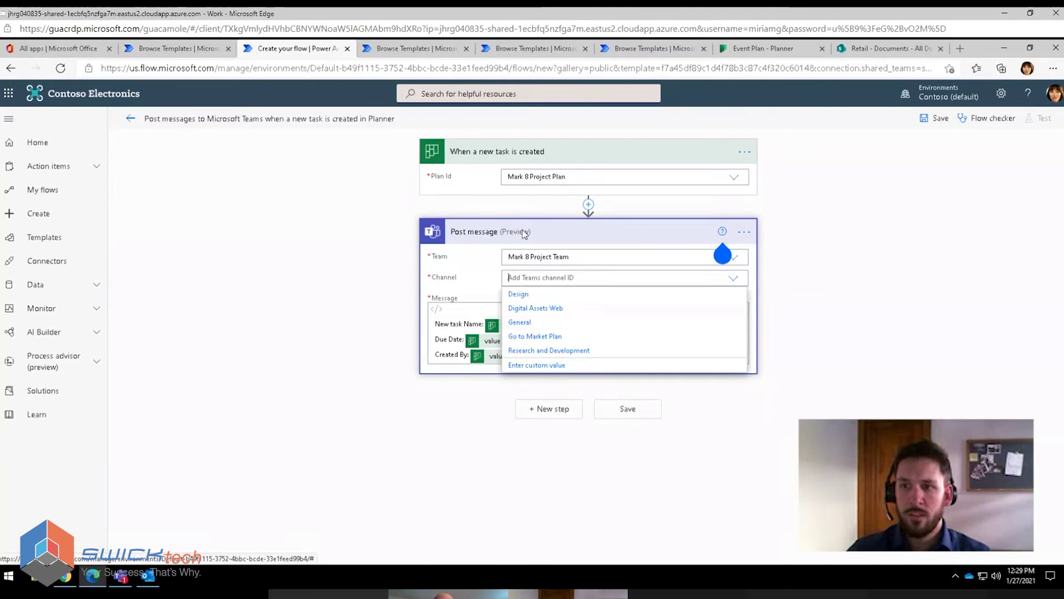
pyautogui.click(521, 323)
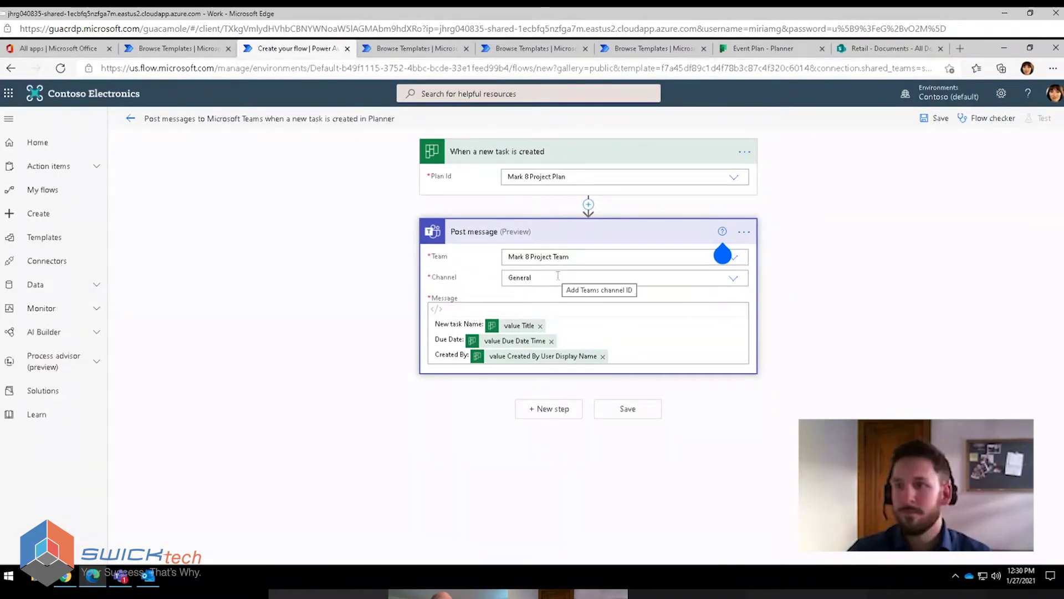
# Step: View and close the Post message help callout, then reopen the Team choices
pyautogui.click(722, 231)
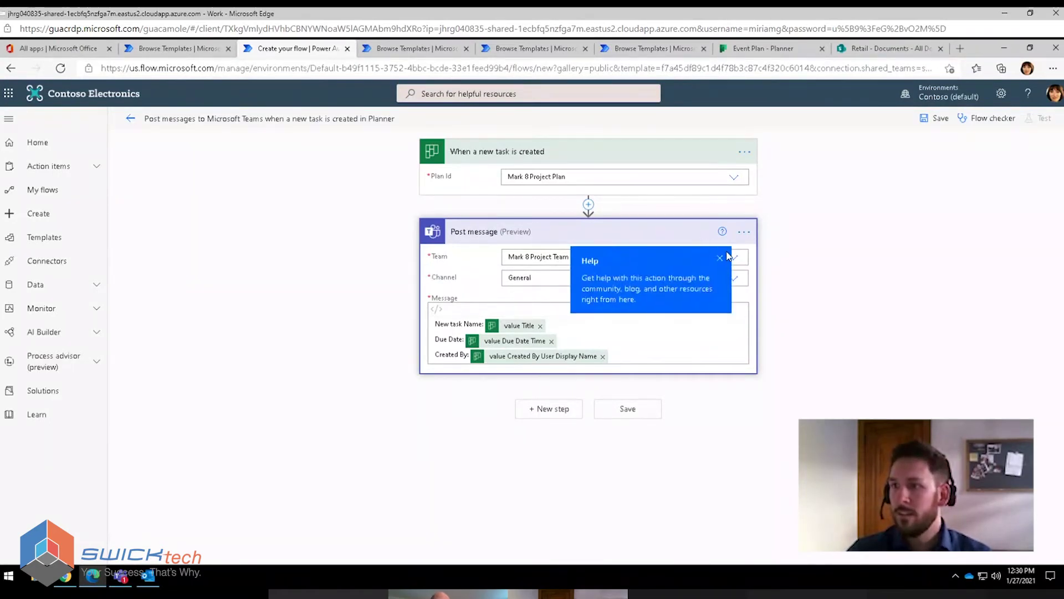
pyautogui.click(673, 260)
pyautogui.click(610, 326)
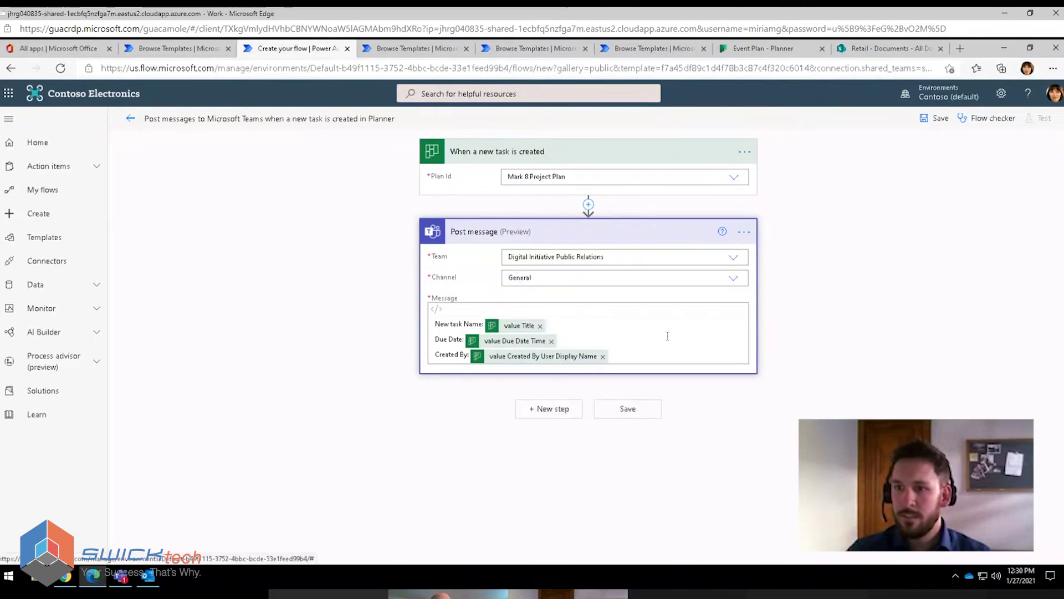
pyautogui.click(582, 259)
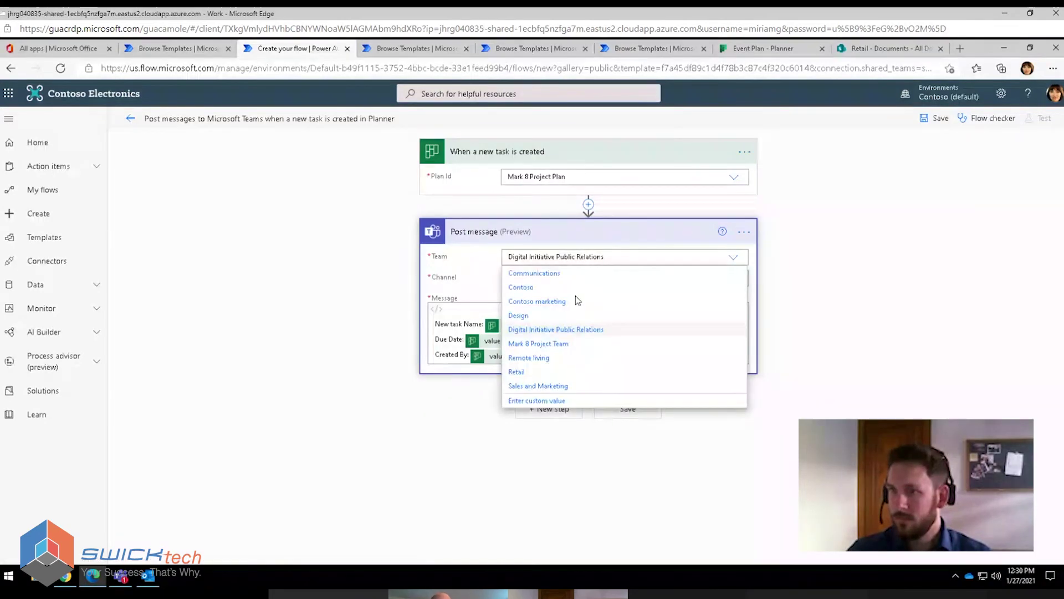
# Step: Restore Mark 8 Project Team as the target team and begin editing the message body
pyautogui.click(547, 345)
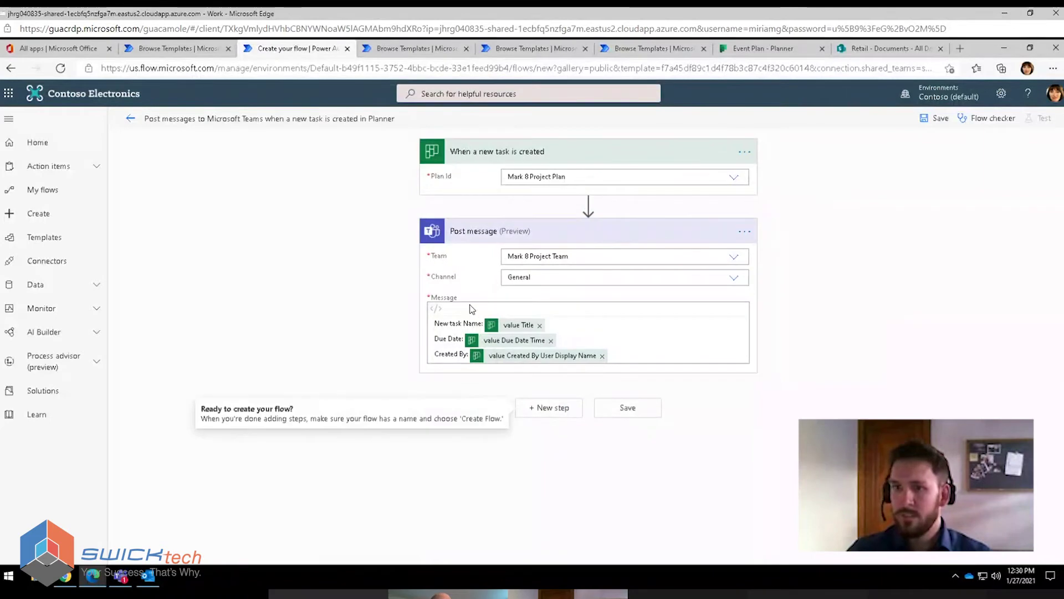
pyautogui.click(533, 327)
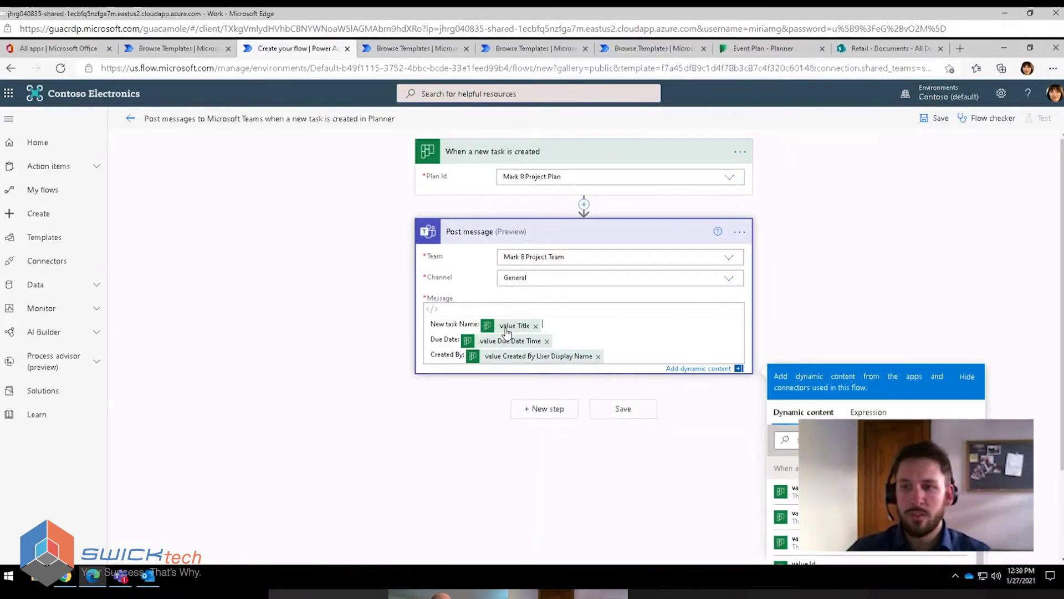
pyautogui.scroll(-1, 488, 335)
pyautogui.scroll(1, 464, 283)
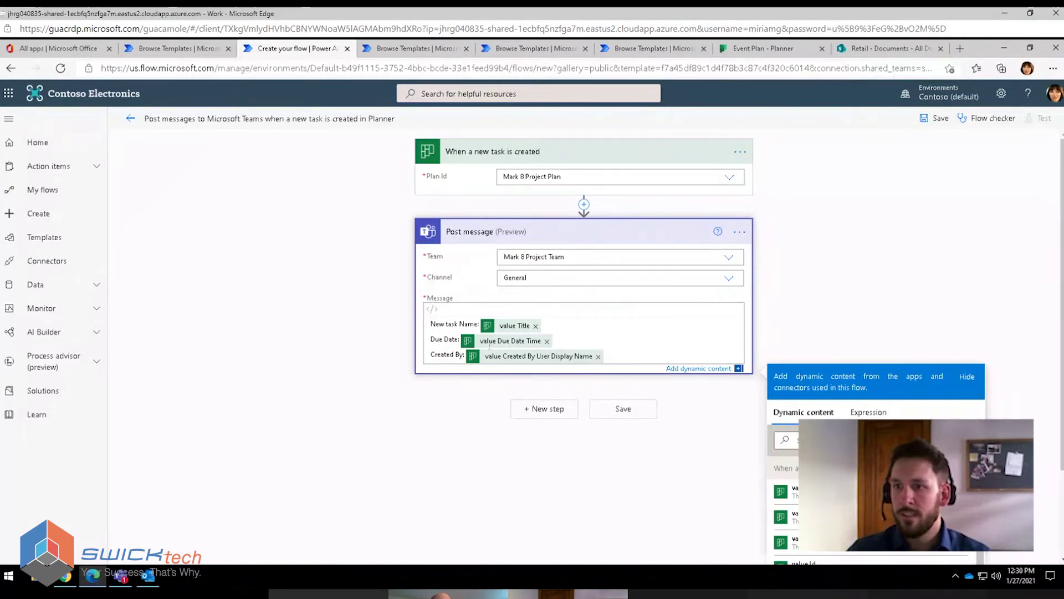
# Step: Delete the Created By token and its 'Created By:' label from the message
pyautogui.click(598, 356)
pyautogui.moveTo(466, 355); pyautogui.dragTo(434, 355)
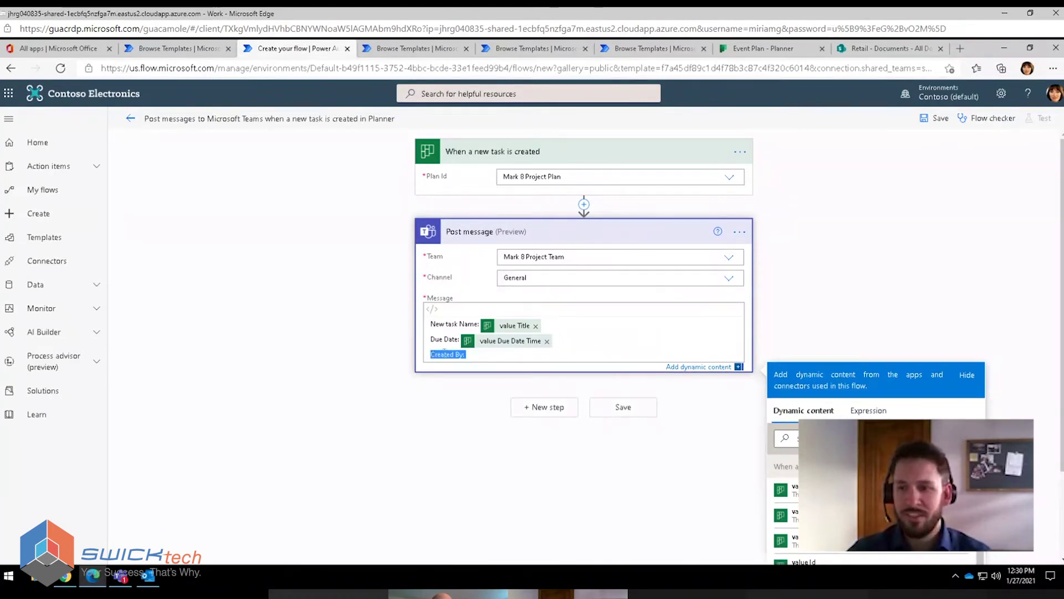
pyautogui.press('BackSpace')
pyautogui.press('BackSpace')
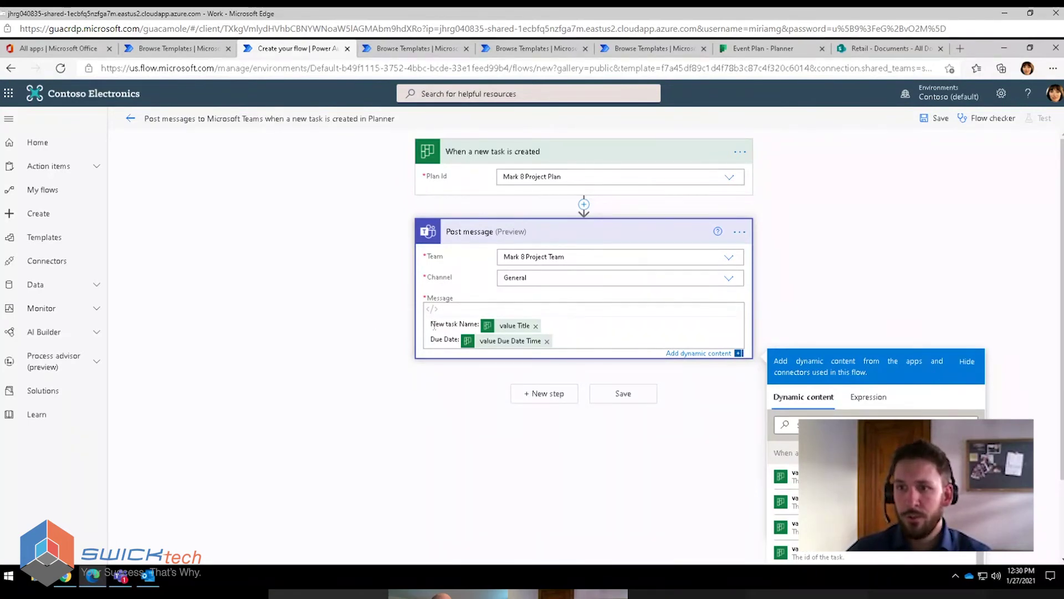
pyautogui.moveTo(433, 325); pyautogui.dragTo(463, 325)
pyautogui.click(471, 324)
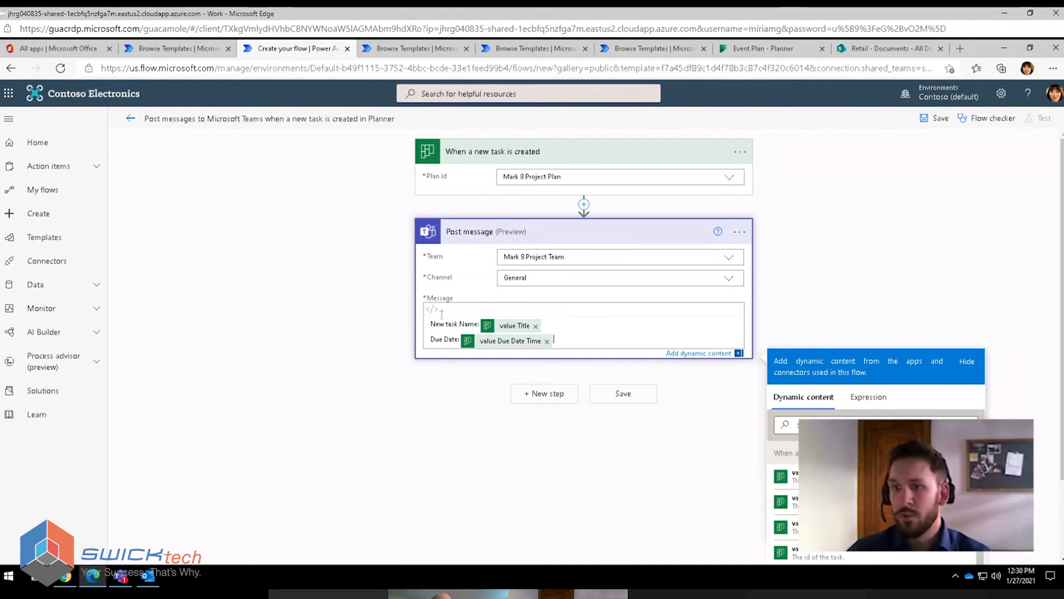
# Step: Look through the Dynamic content list, then dismiss it by clicking empty canvas
pyautogui.scroll(-1, 856, 316)
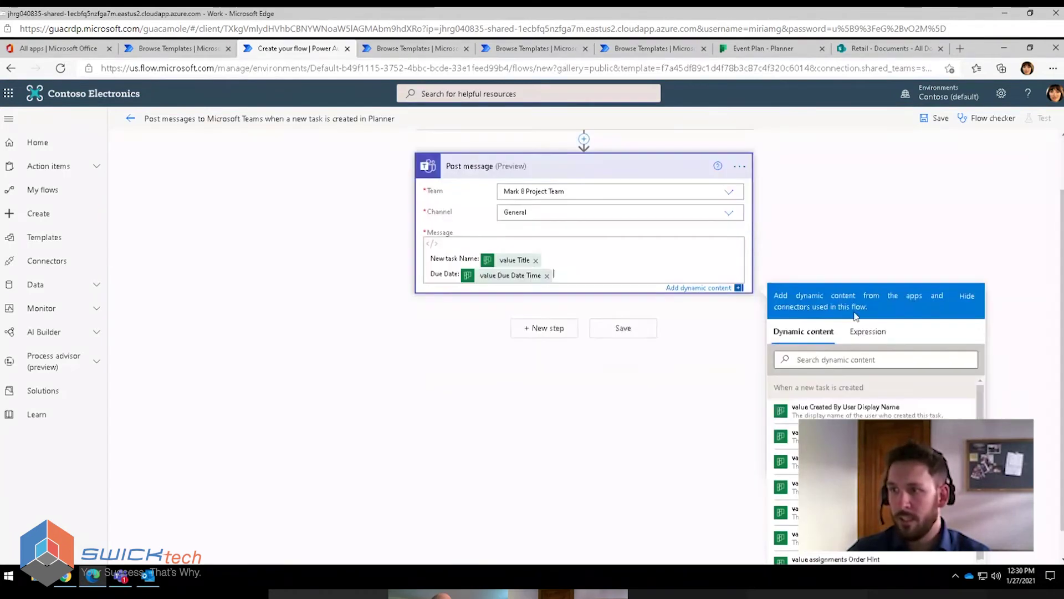
pyautogui.scroll(-3, 861, 412)
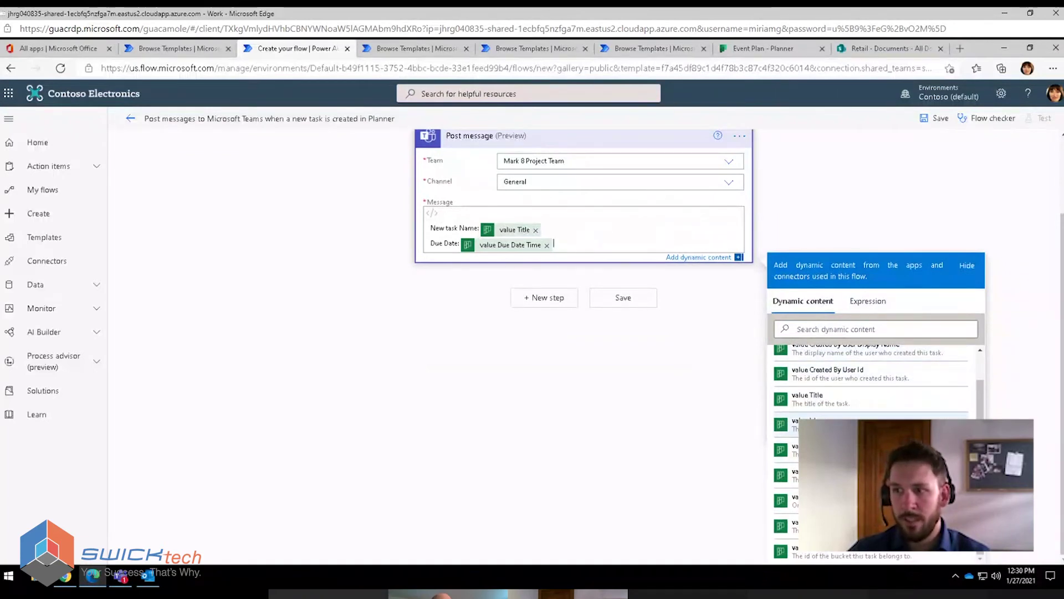
pyautogui.scroll(1, 828, 392)
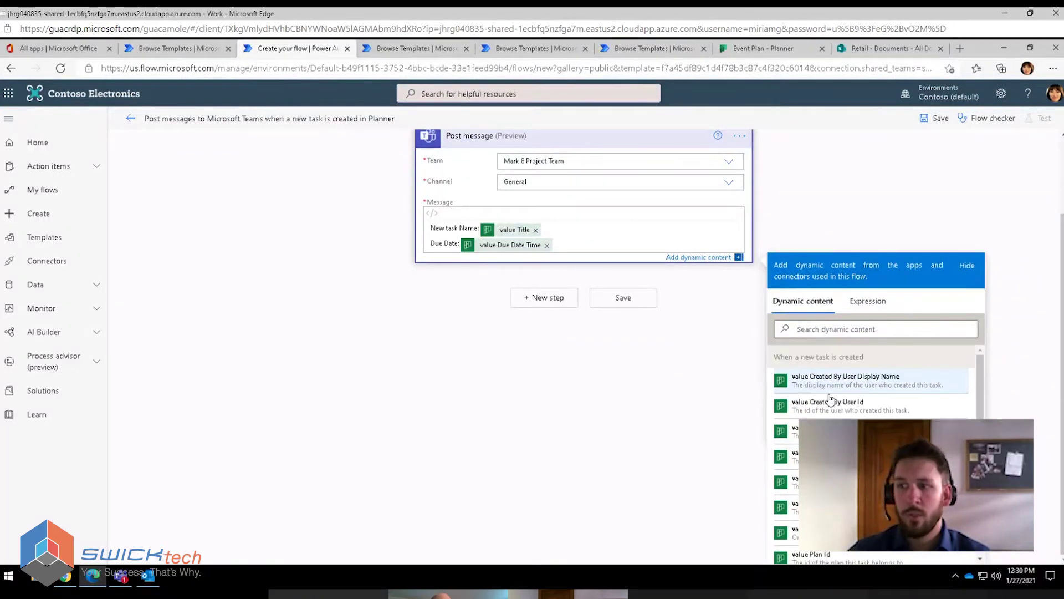
pyautogui.scroll(-1, 839, 384)
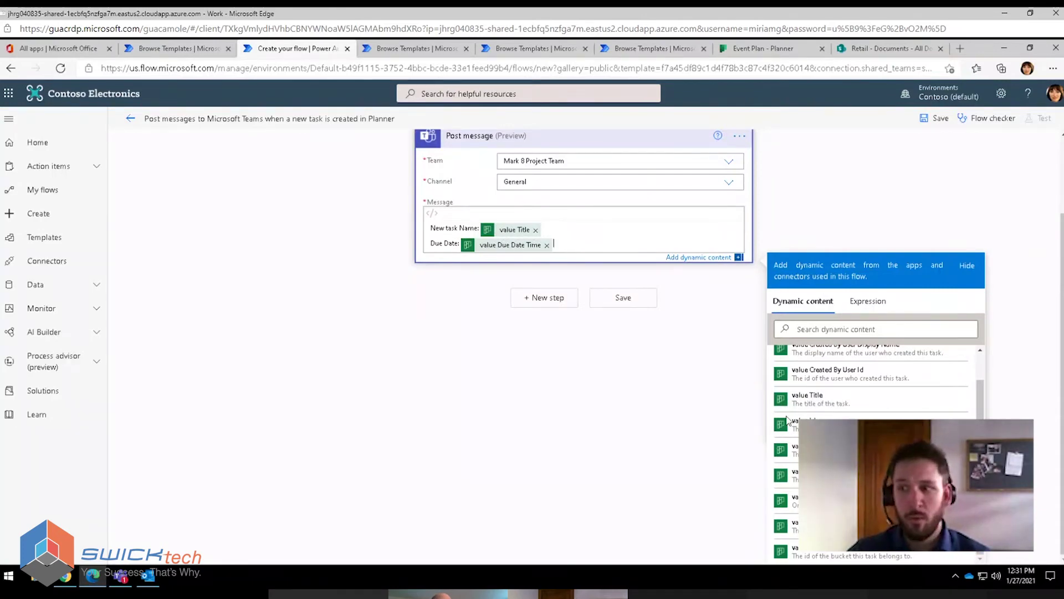
pyautogui.scroll(1, 793, 391)
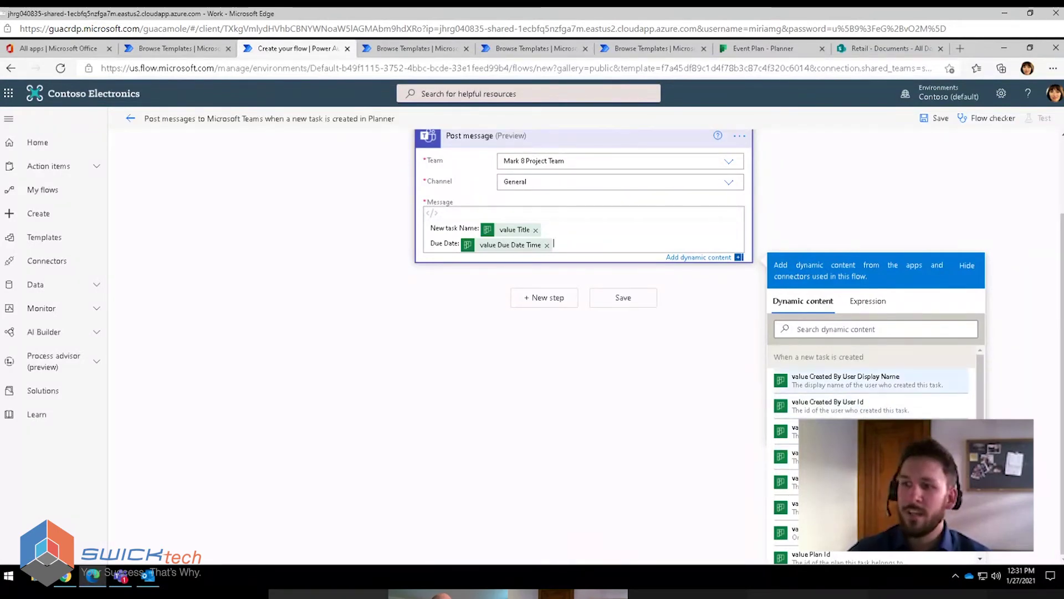
pyautogui.scroll(-1, 870, 405)
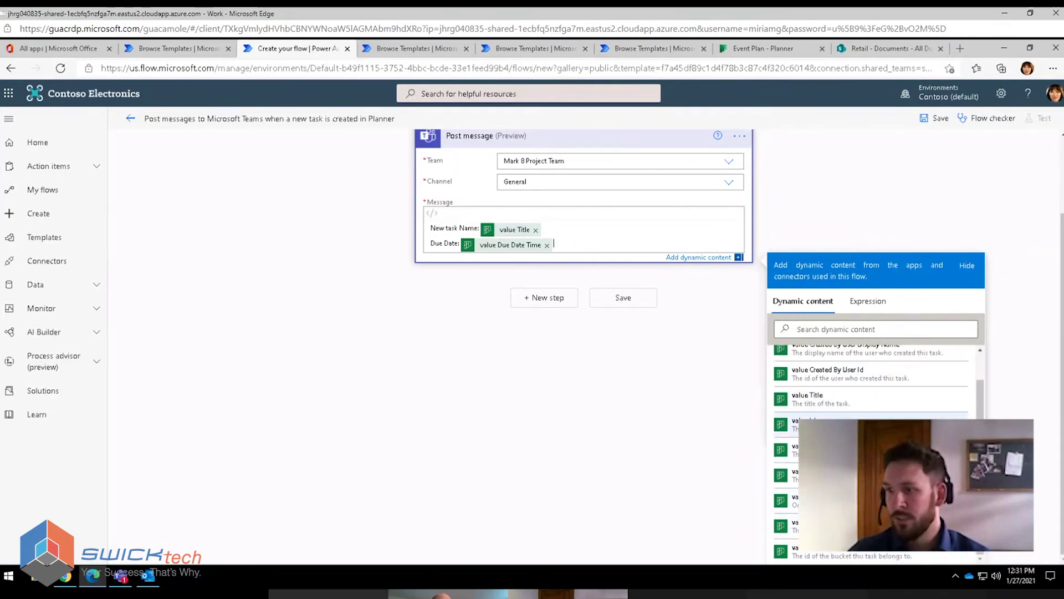
pyautogui.scroll(1, 790, 410)
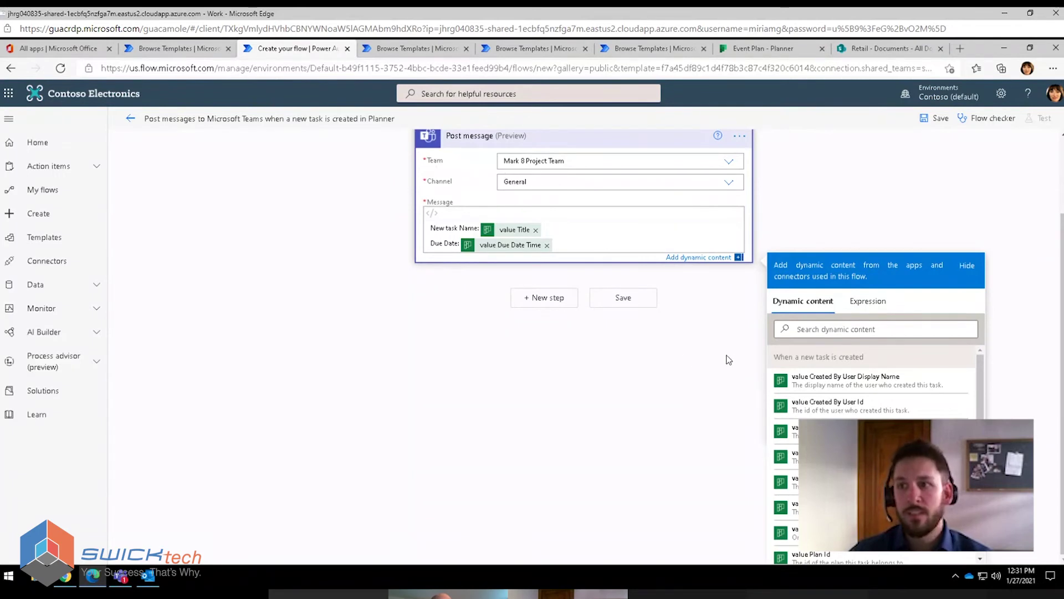
pyautogui.click(718, 327)
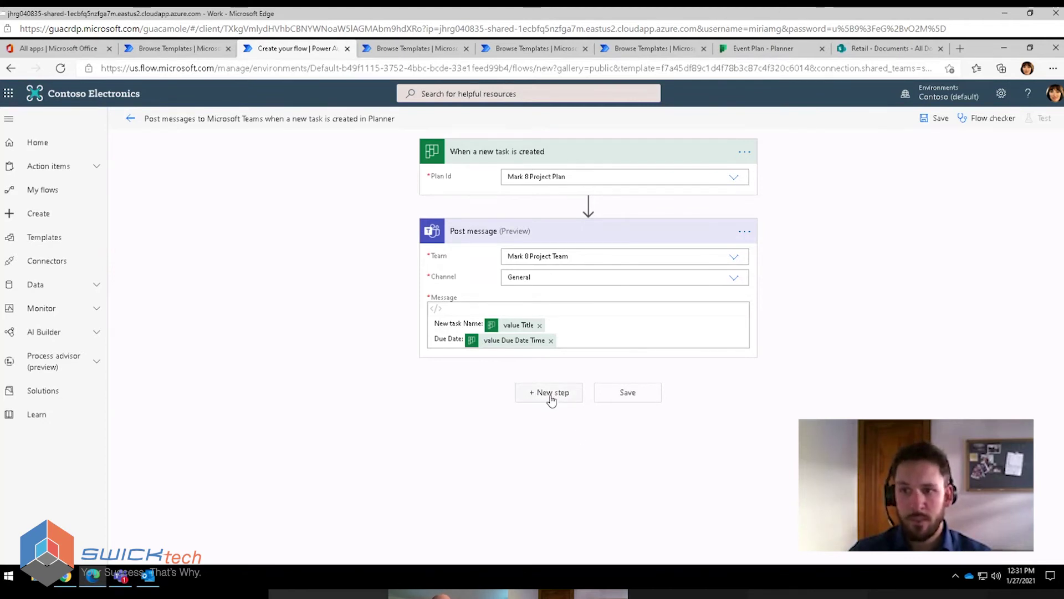
# Step: Save the Planner-to-Teams flow and leave the flow title unchanged
pyautogui.click(636, 393)
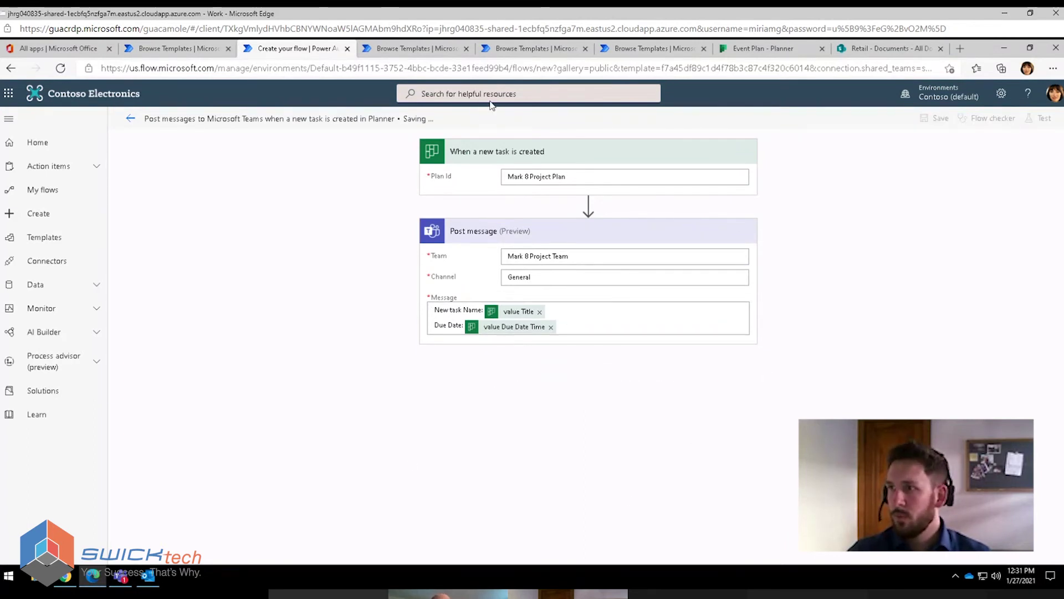
pyautogui.moveTo(405, 120); pyautogui.dragTo(436, 121)
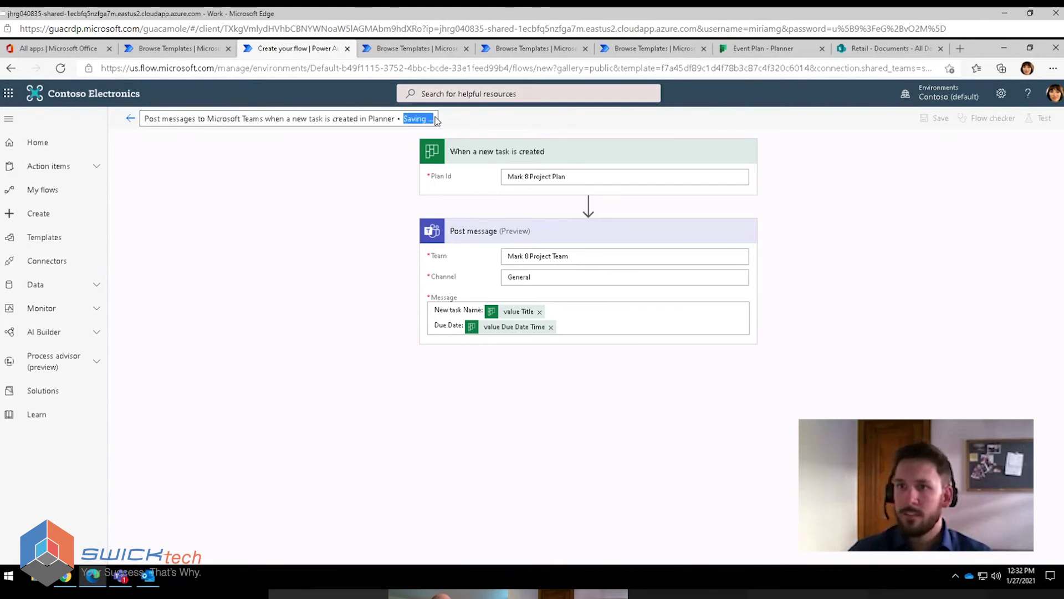
pyautogui.click(414, 117)
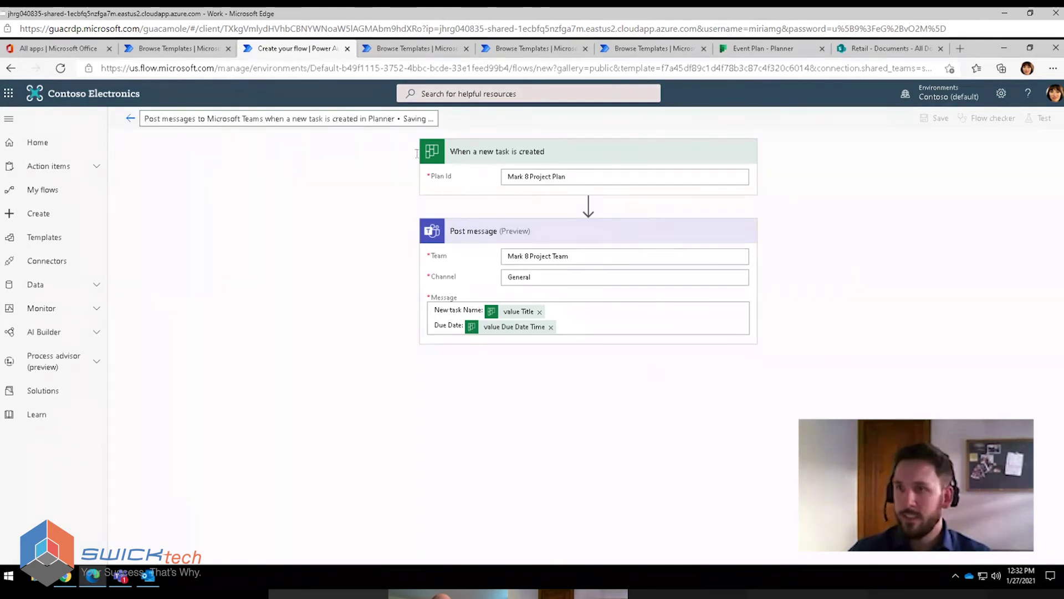
pyautogui.click(254, 238)
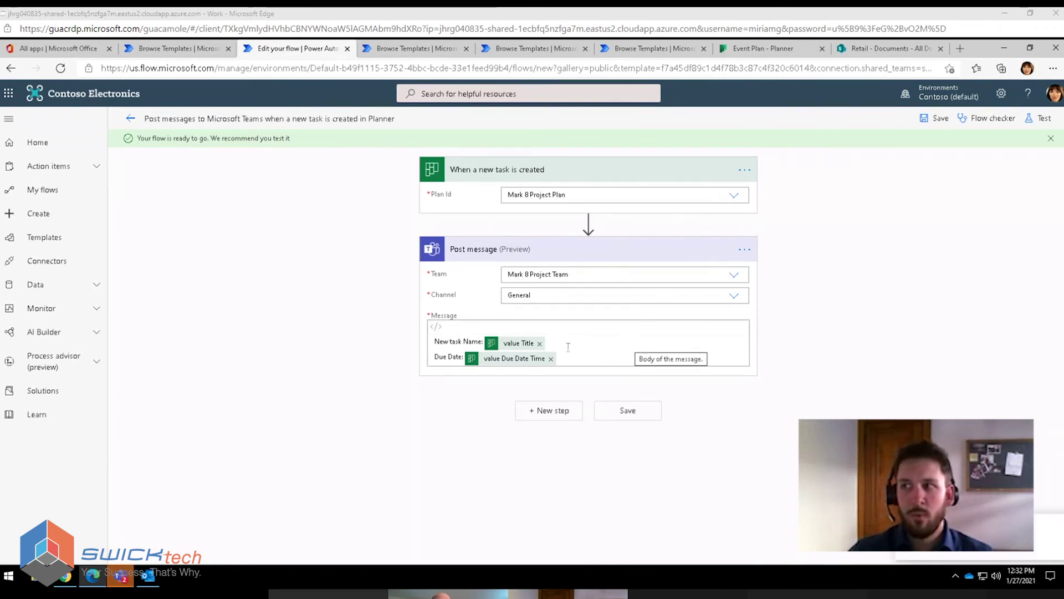
# Step: Review the Automatically and Manually test options, then close the Test panel without testing
pyautogui.click(1041, 121)
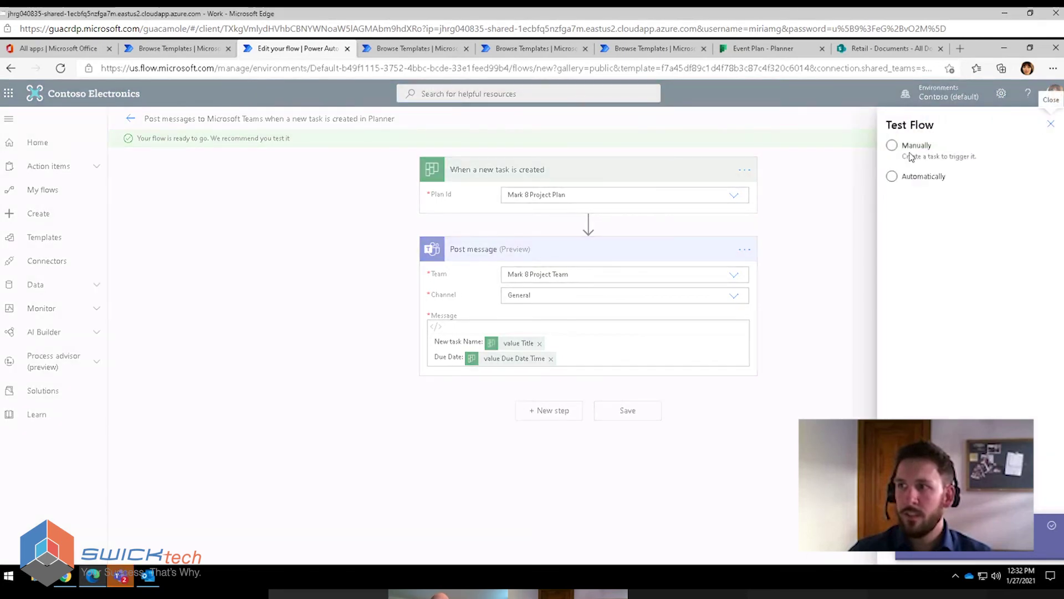
pyautogui.click(903, 180)
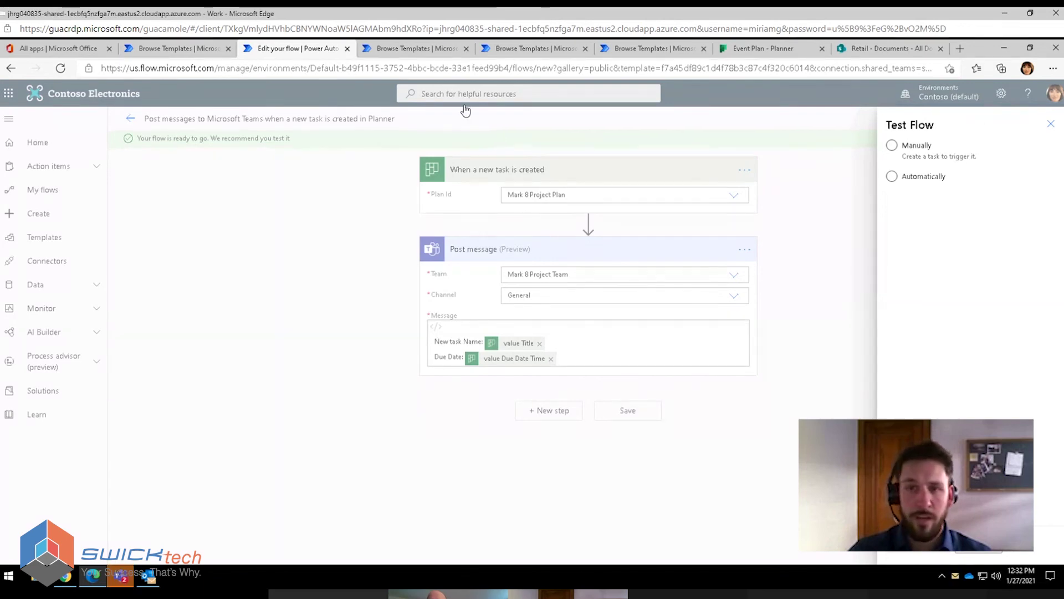
pyautogui.click(891, 144)
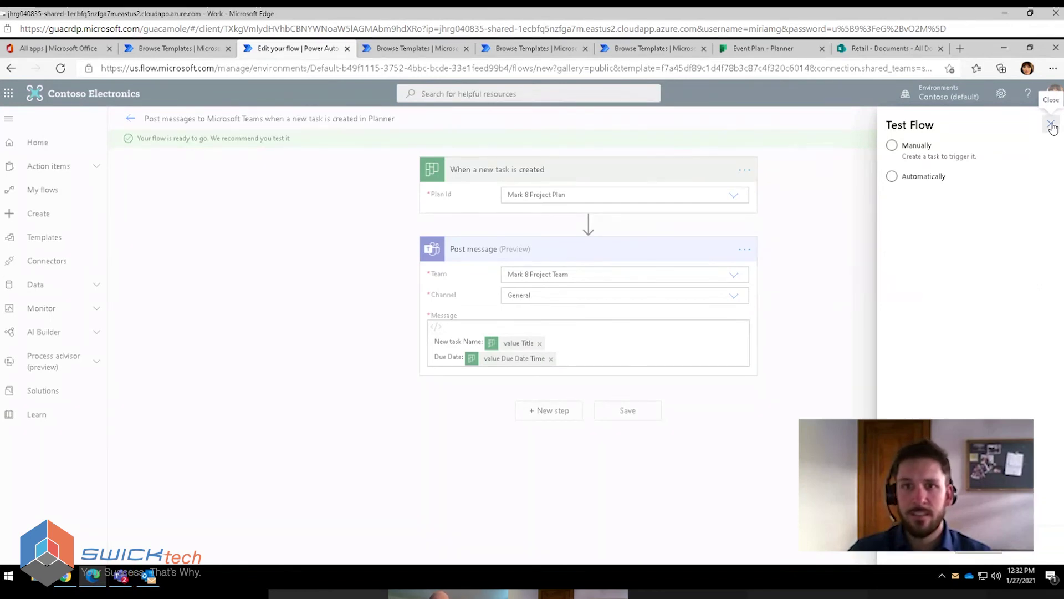
pyautogui.click(1051, 126)
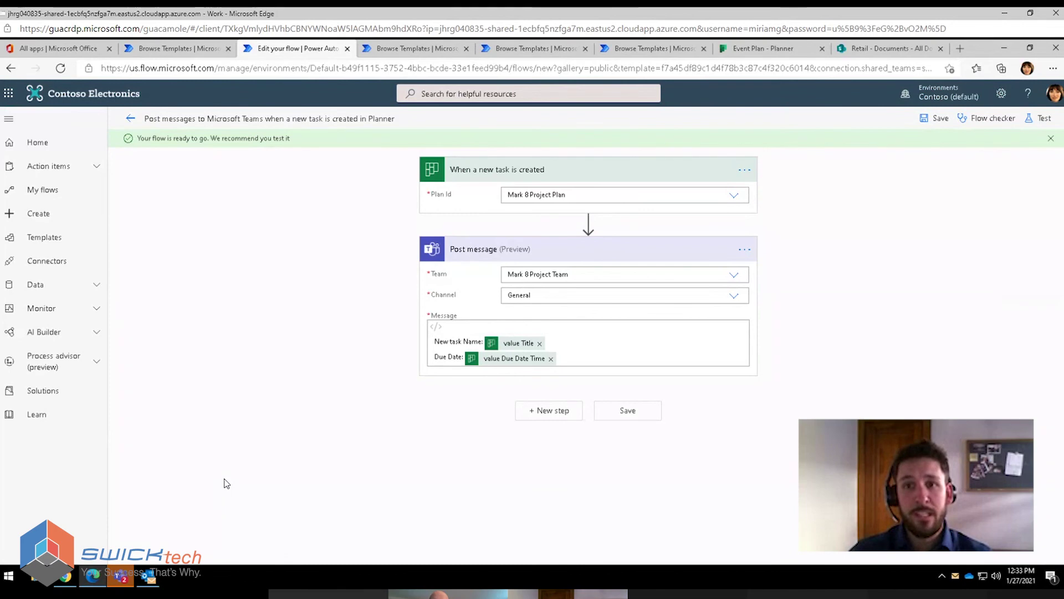
# Step: Show Teams' team list, read the Planner e-mail about 'Call SWICKtech for a quote', then minimize Outlook
pyautogui.click(123, 577)
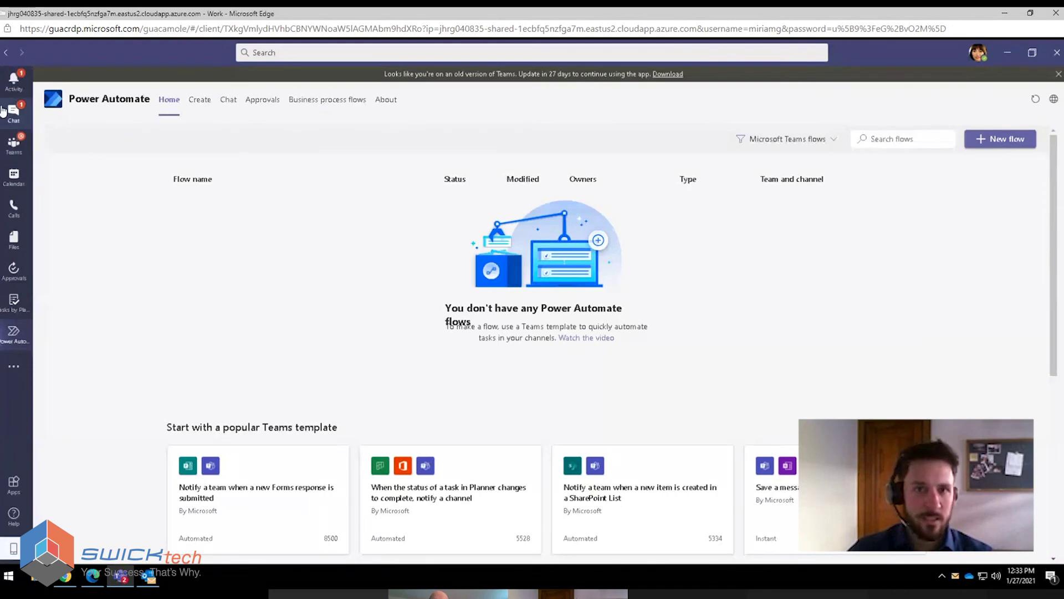
pyautogui.click(16, 150)
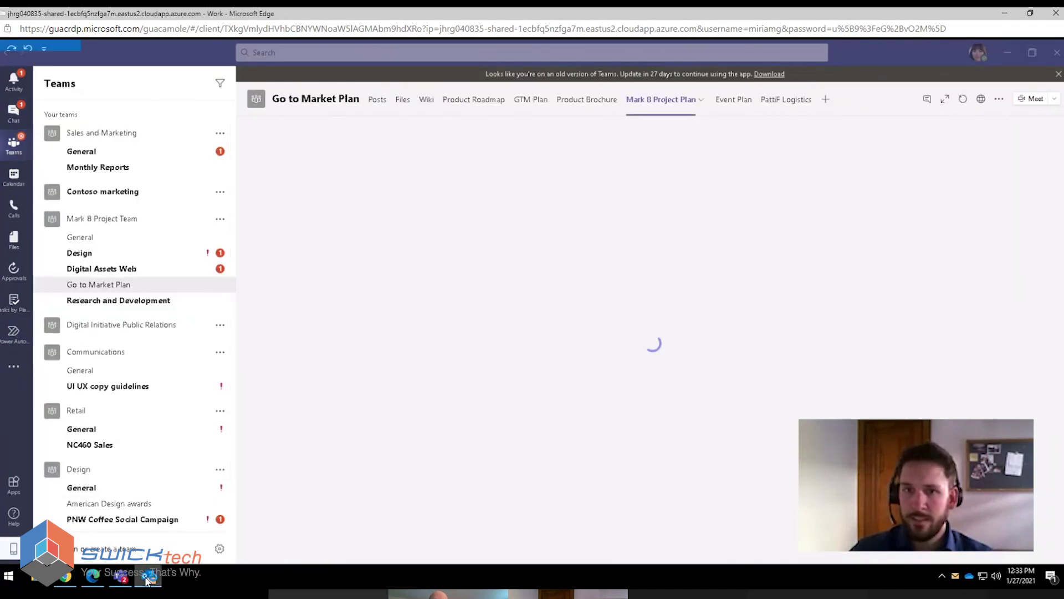
pyautogui.click(147, 577)
pyautogui.click(176, 189)
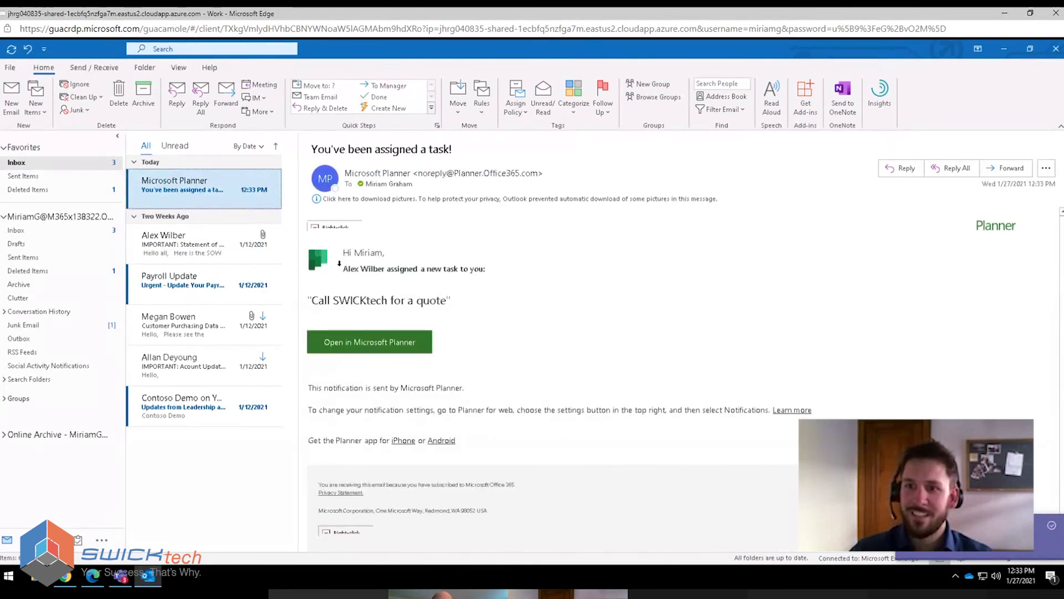
pyautogui.moveTo(309, 301); pyautogui.dragTo(464, 304)
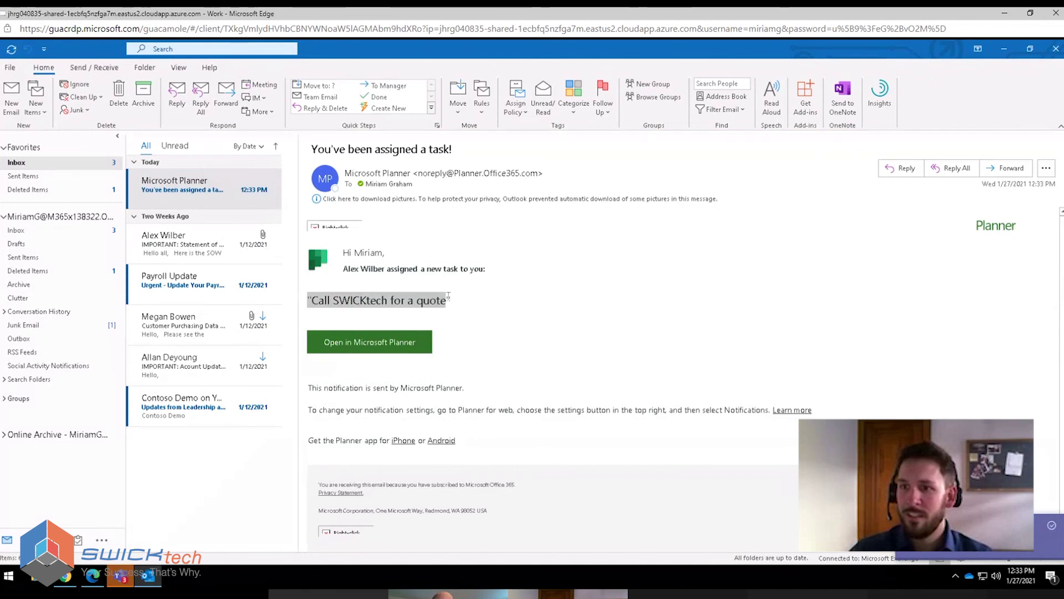
pyautogui.click(465, 305)
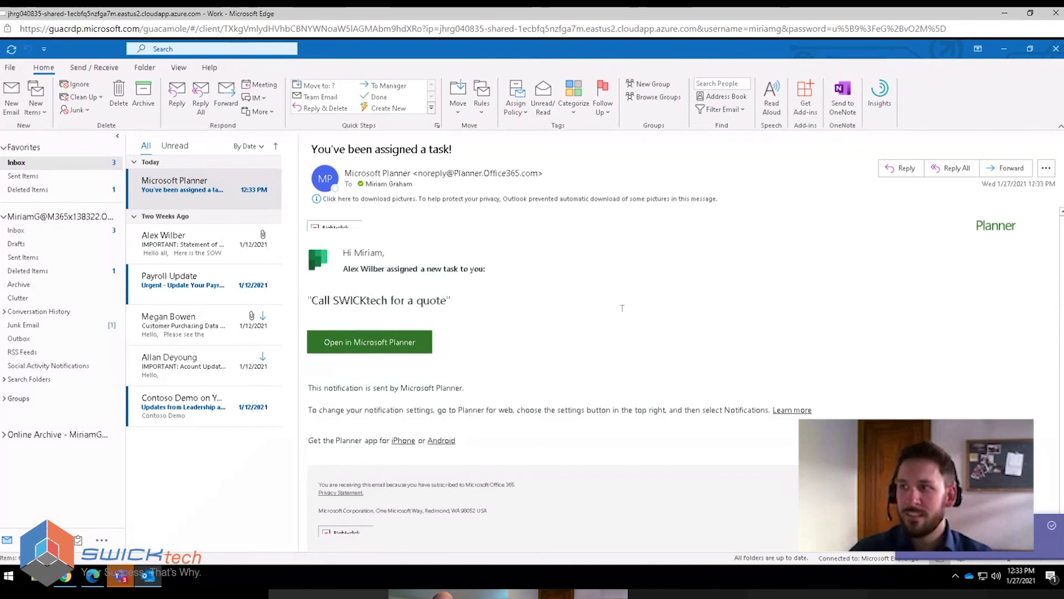
pyautogui.click(1005, 51)
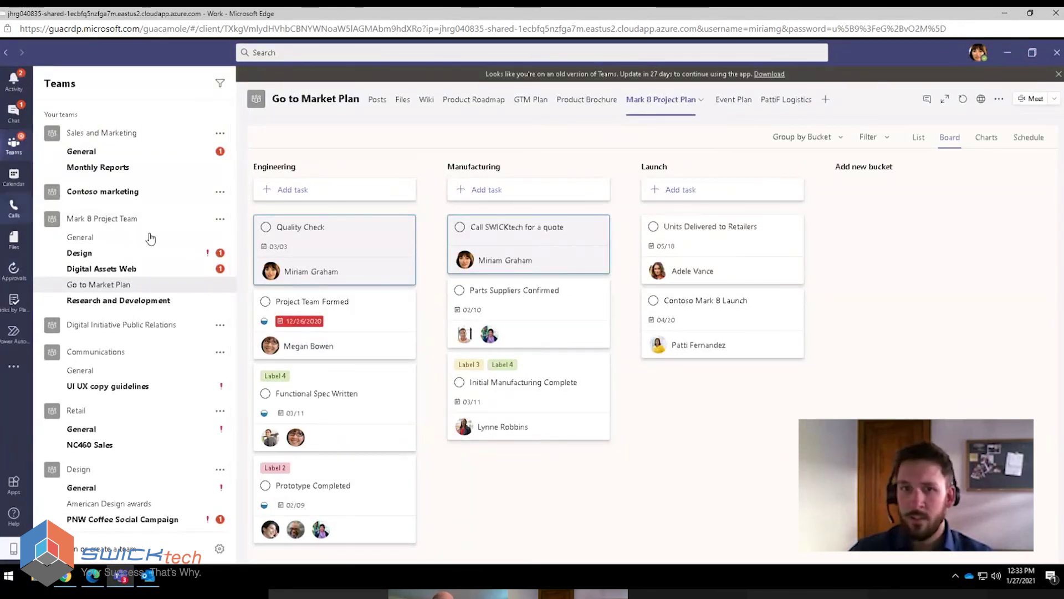
# Step: Open General under Mark 8 Project Team to view its Posts
pyautogui.click(82, 238)
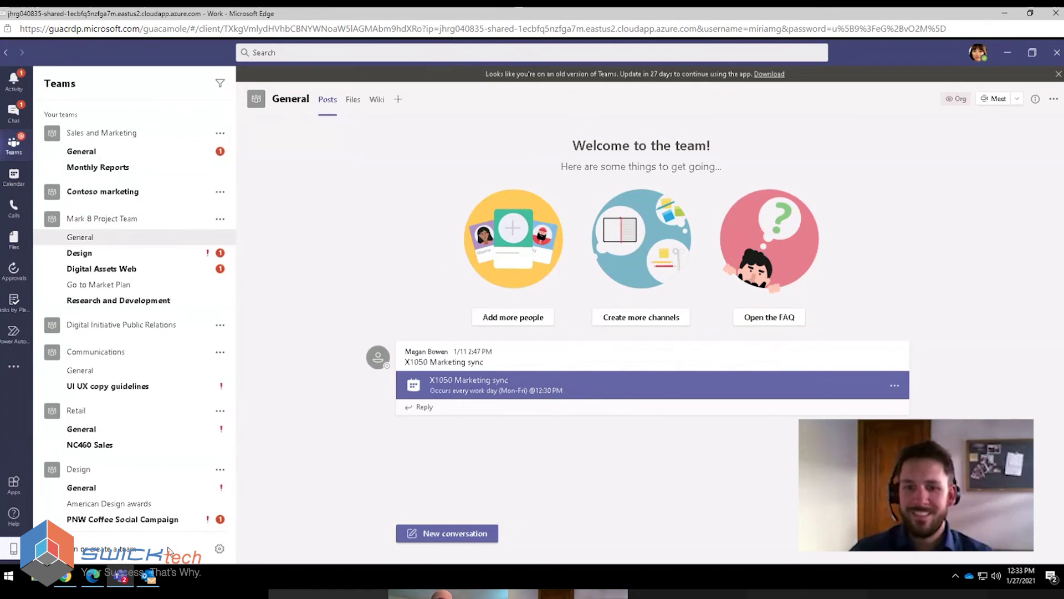
pyautogui.moveTo(121, 578)
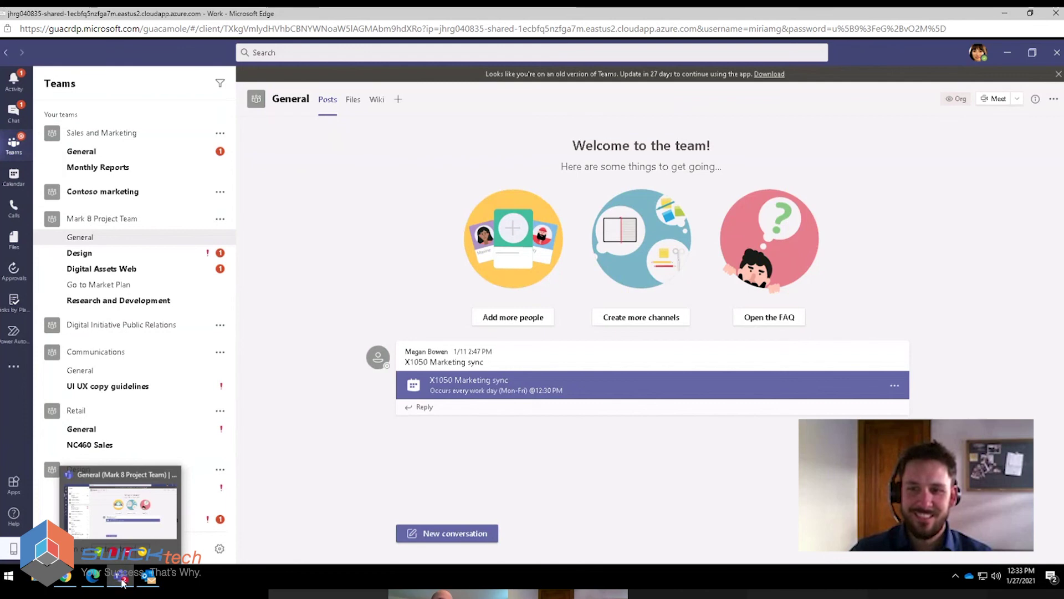